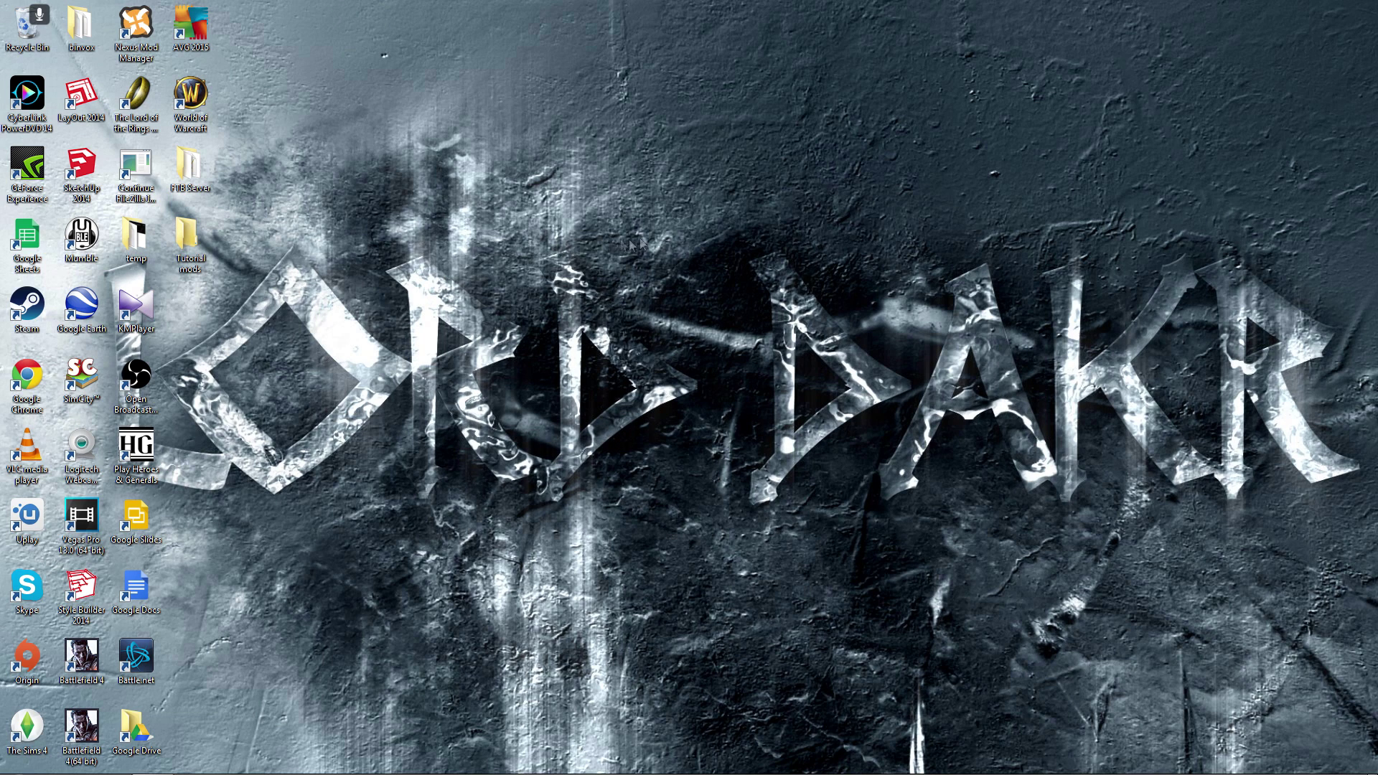
{"action": "left_click_drag", "start_coordinate": [530, 230], "coordinate": [766, 551]}
{"action": "left_click_drag", "start_coordinate": [717, 240], "coordinate": [1374, 557]}
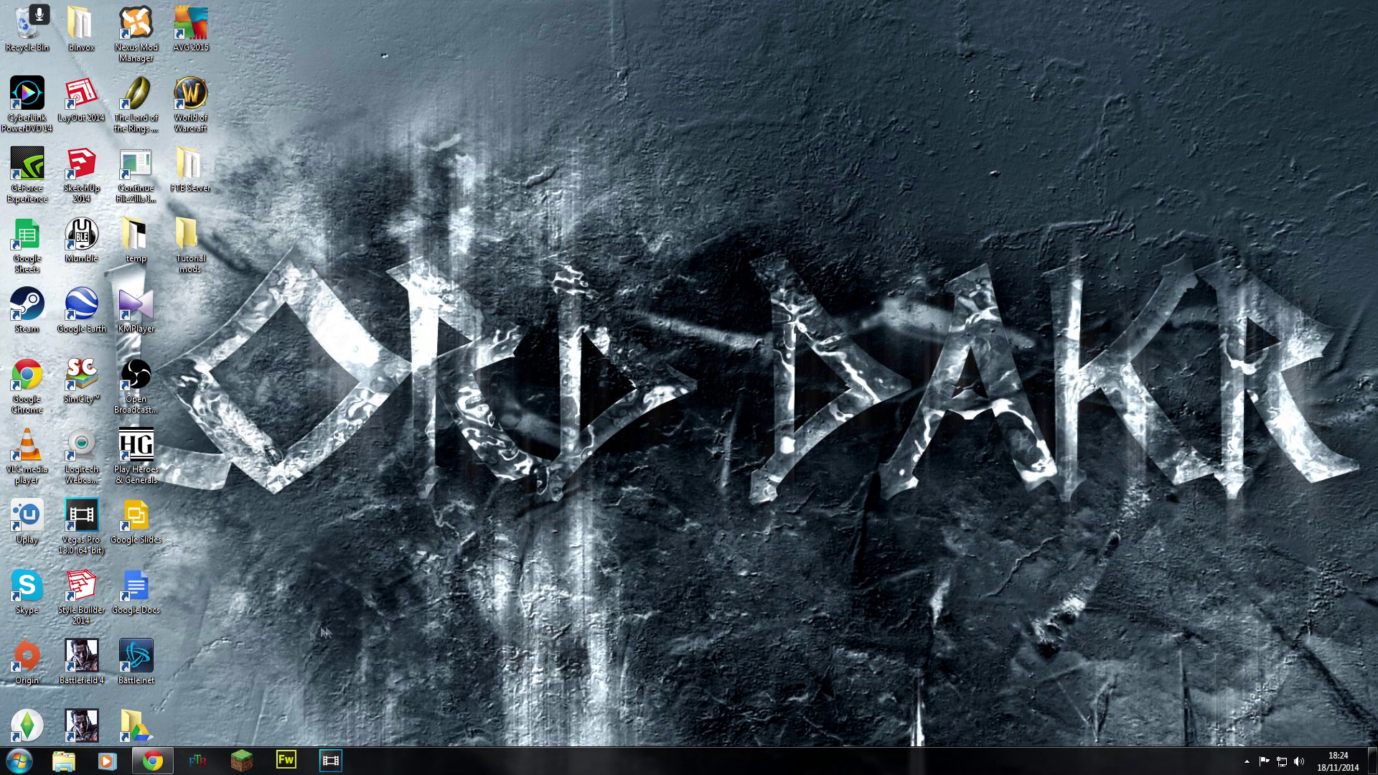
Step: Switch to Chrome and examine the Minecraft 1.8.0 OptiFine versions and release dates on the downloads page
{"action": "left_click", "coordinate": [154, 765]}
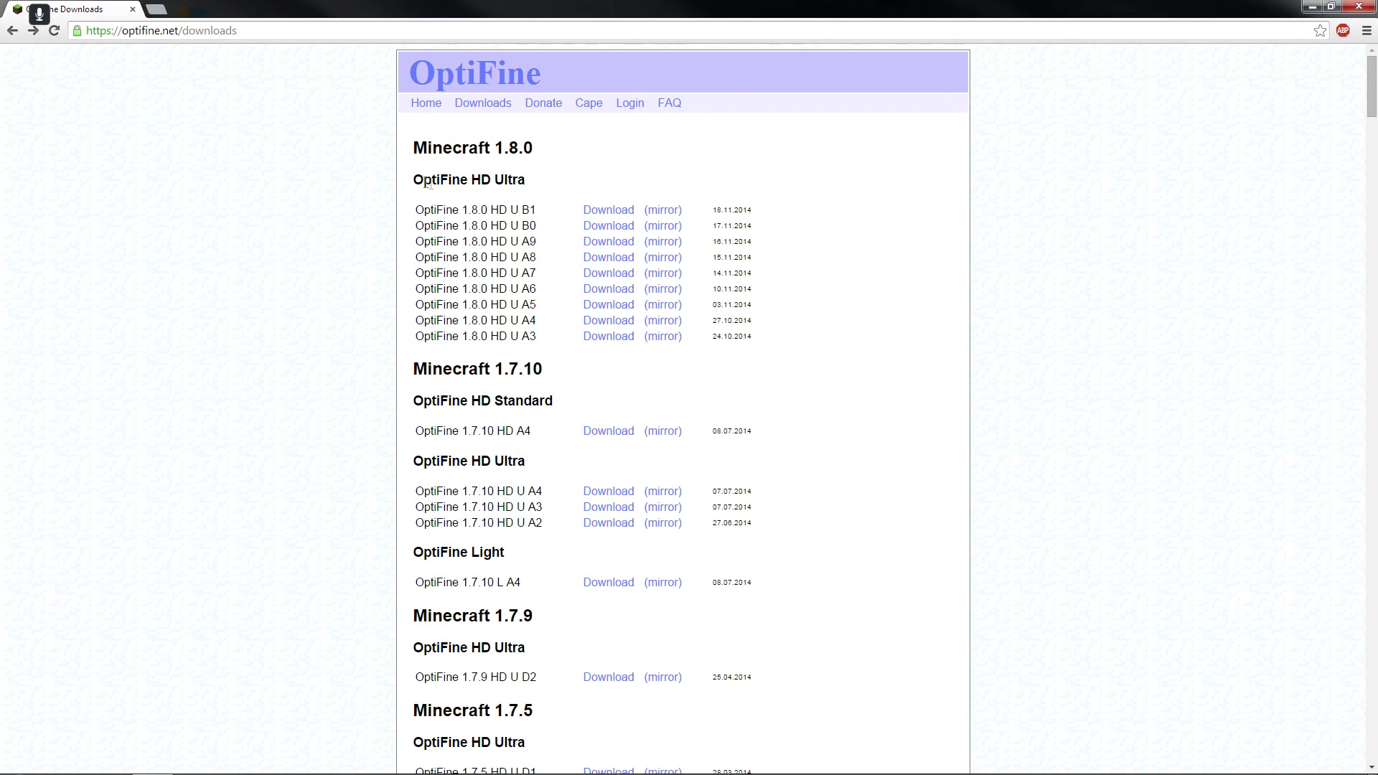
{"action": "left_click_drag", "start_coordinate": [422, 139], "coordinate": [537, 141]}
{"action": "left_click", "coordinate": [586, 270]}
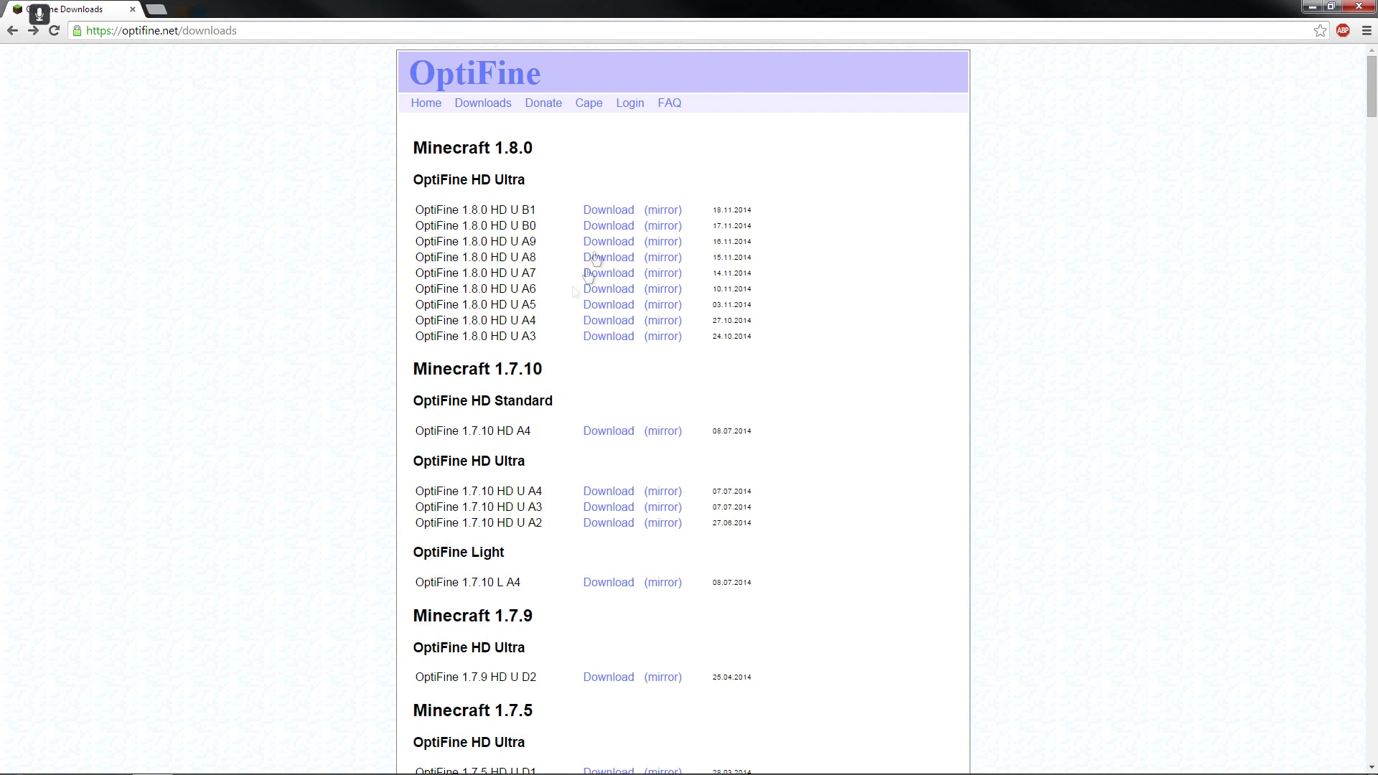
{"action": "left_click", "coordinate": [231, 31]}
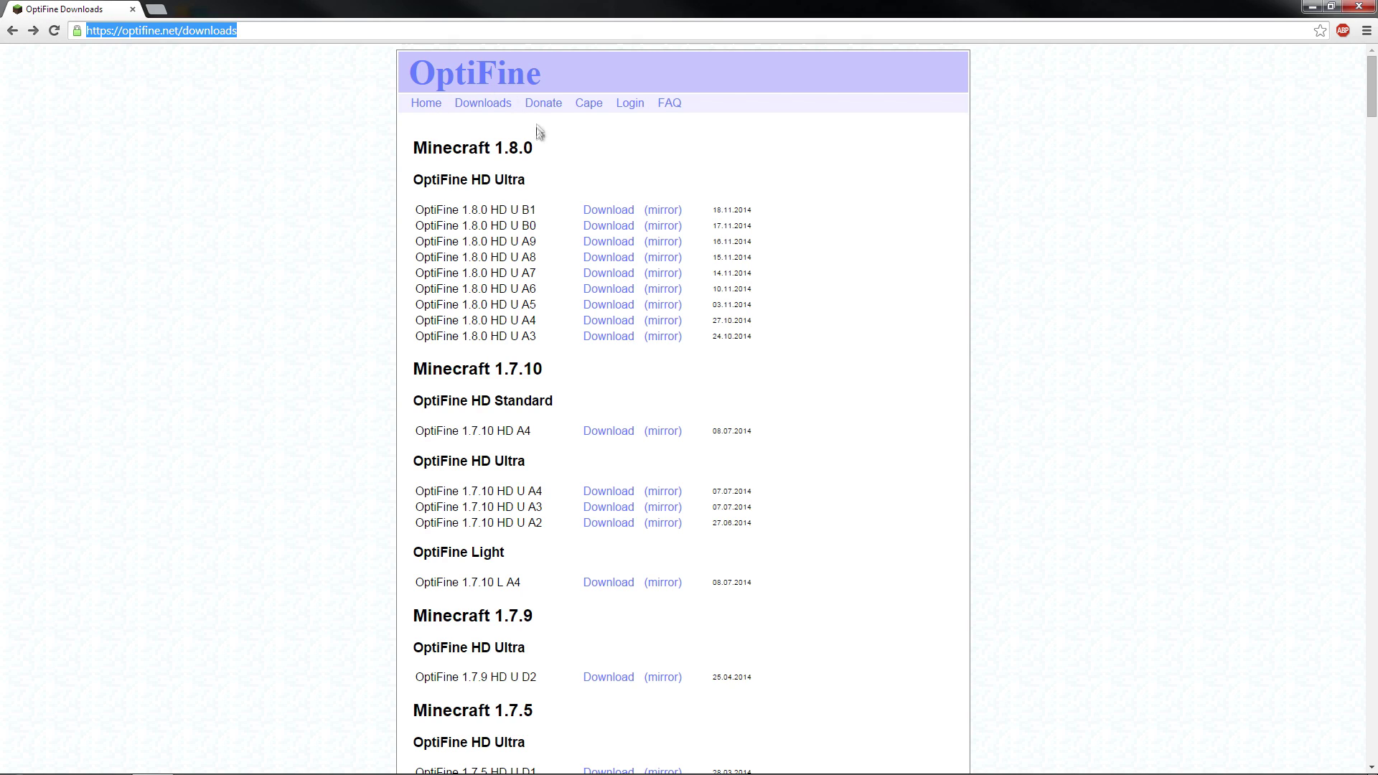
{"action": "left_click_drag", "start_coordinate": [537, 148], "coordinate": [428, 149]}
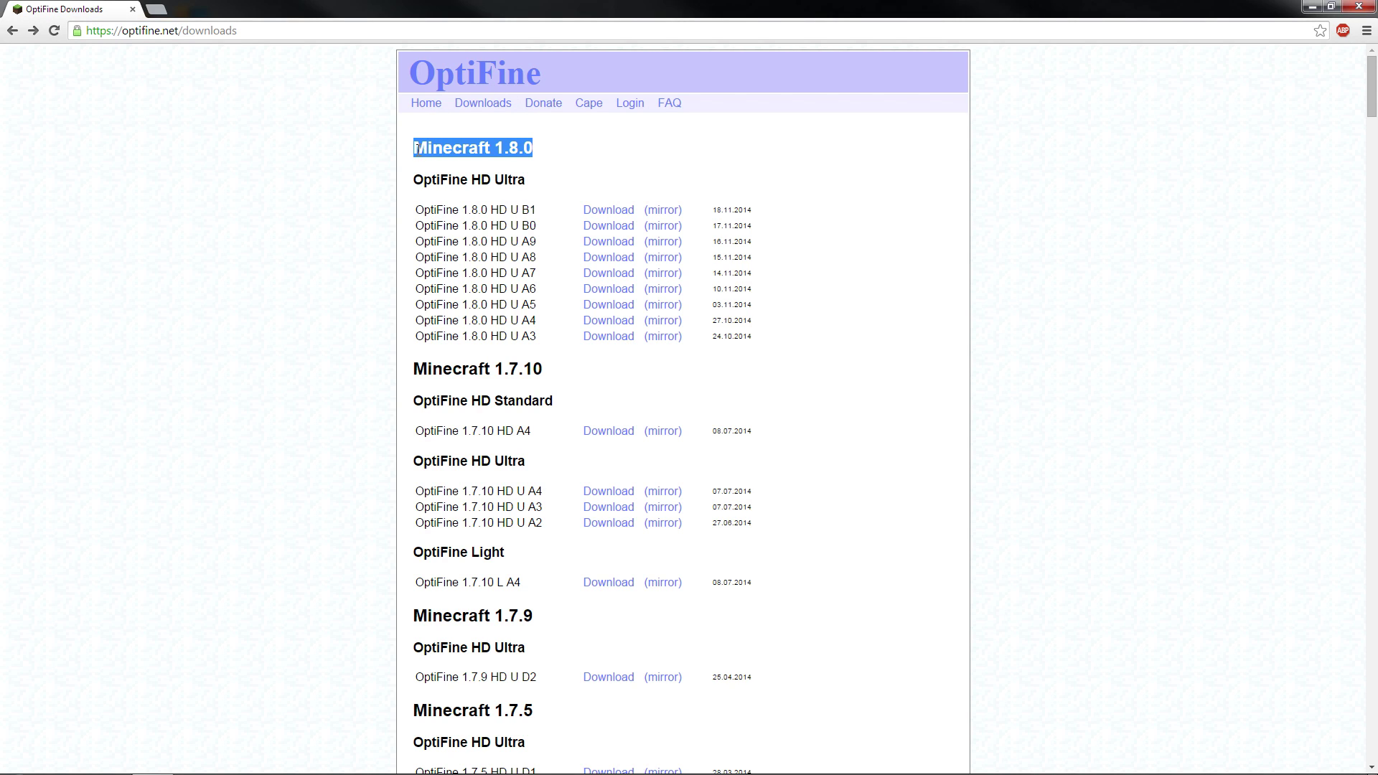
{"action": "left_click", "coordinate": [416, 149]}
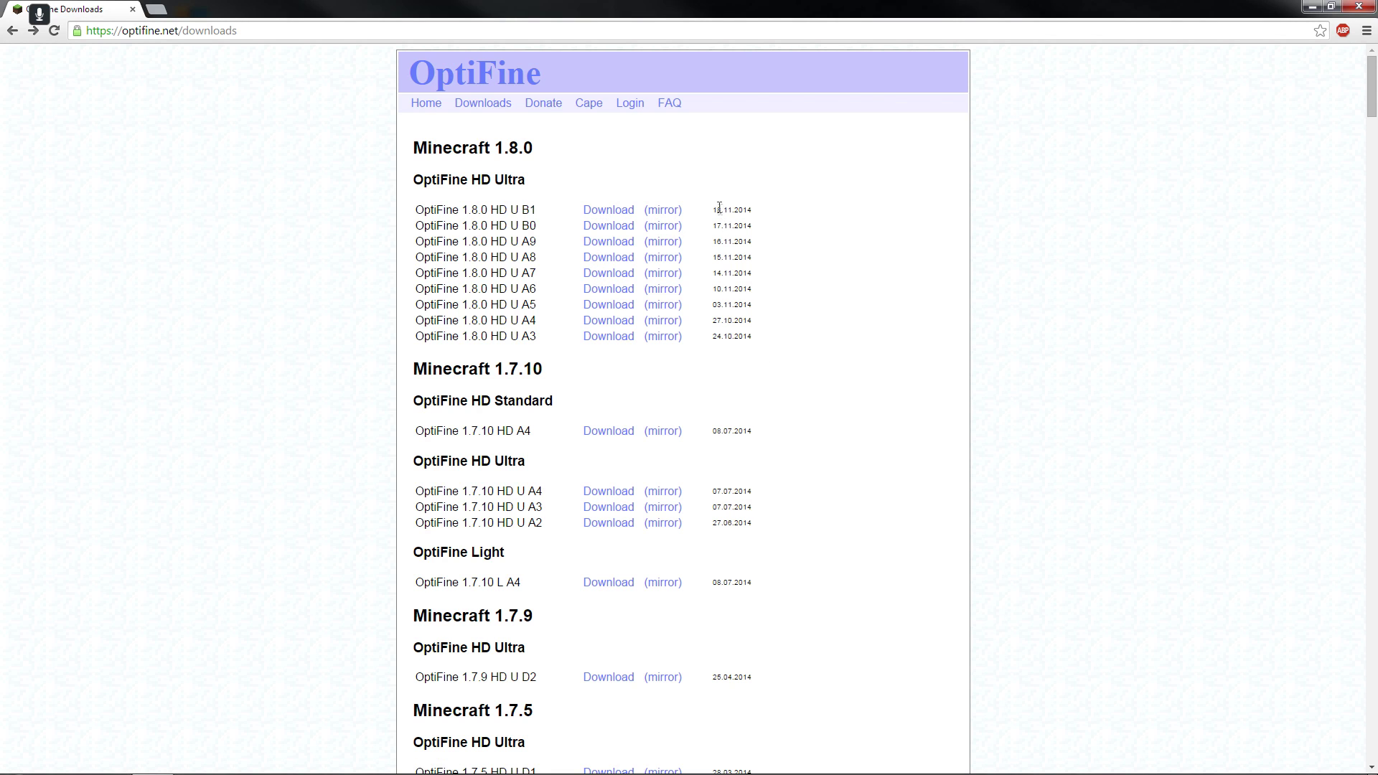
{"action": "left_click_drag", "start_coordinate": [717, 210], "coordinate": [772, 329]}
{"action": "left_click", "coordinate": [767, 330]}
{"action": "left_click_drag", "start_coordinate": [494, 143], "coordinate": [419, 145]}
{"action": "left_click", "coordinate": [505, 143]}
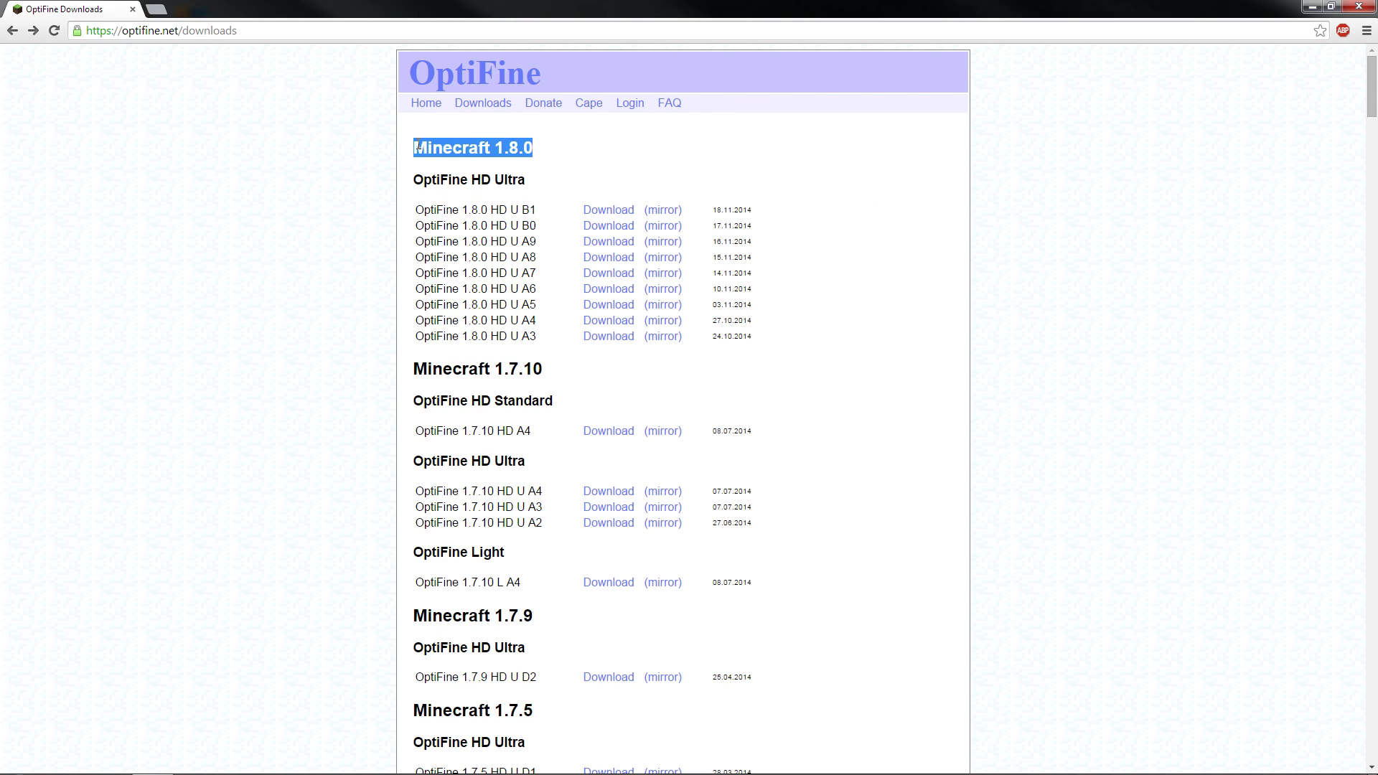
{"action": "left_click", "coordinate": [409, 171]}
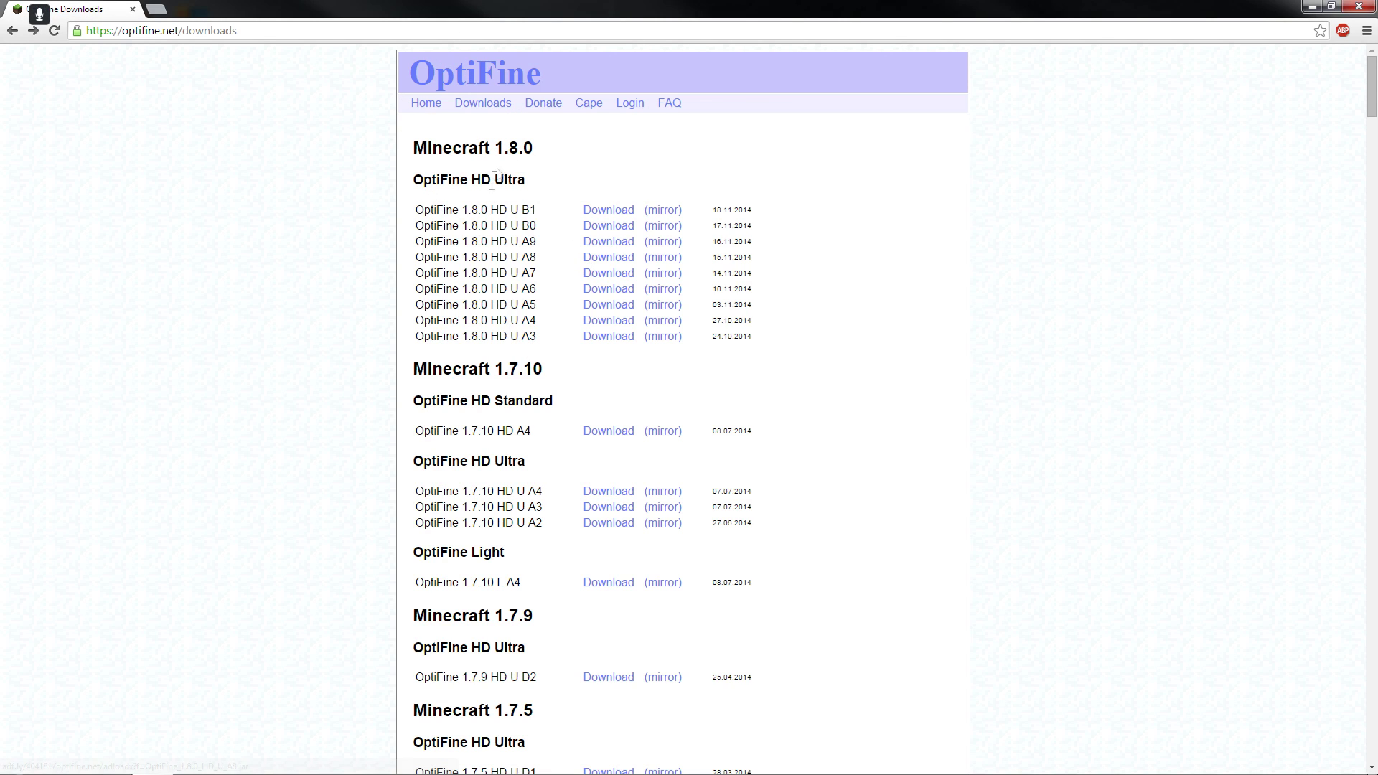
{"action": "left_click_drag", "start_coordinate": [489, 147], "coordinate": [534, 147]}
{"action": "left_click", "coordinate": [558, 153]}
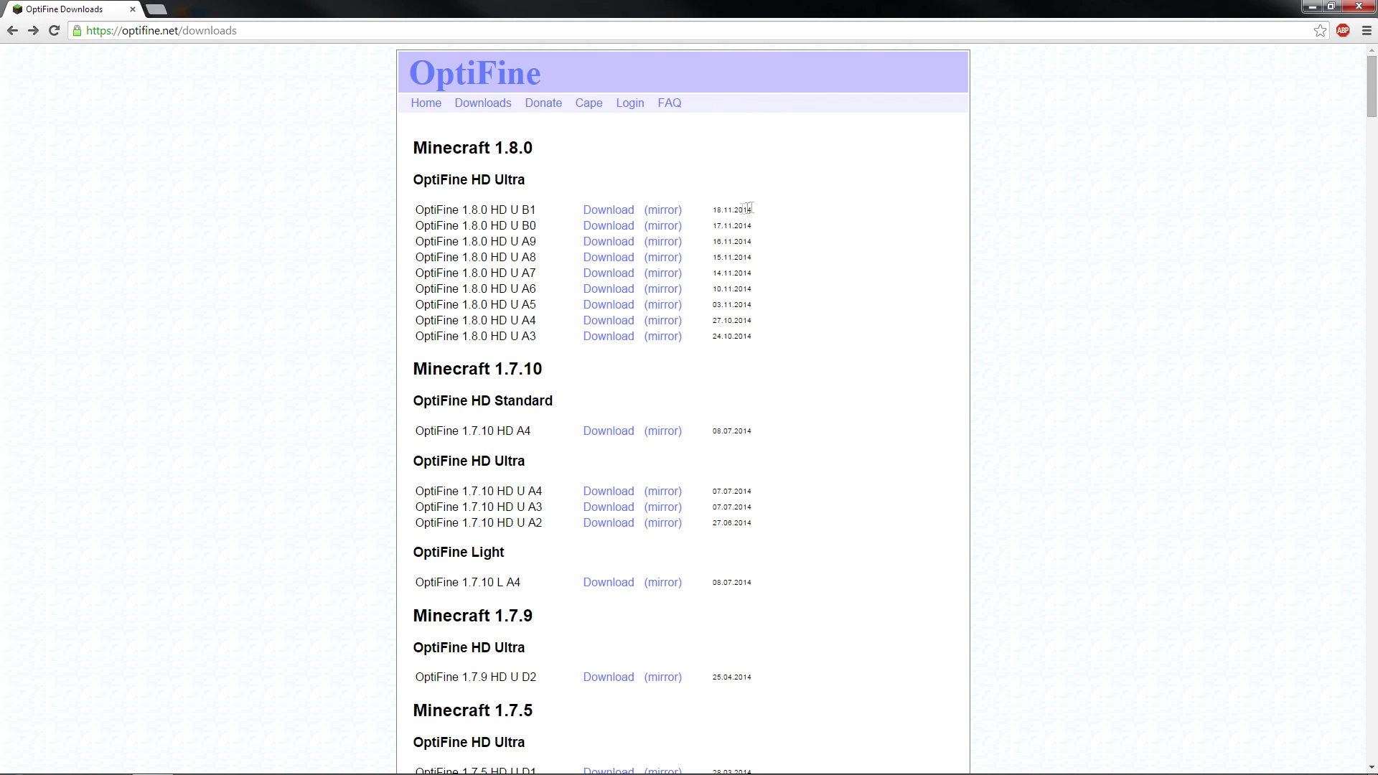
Step: Download OptiFine 1.8.0 HD U B1, skipping the advertisement page and keeping the .jar file despite the browser's safety prompt
{"action": "left_click", "coordinate": [621, 216]}
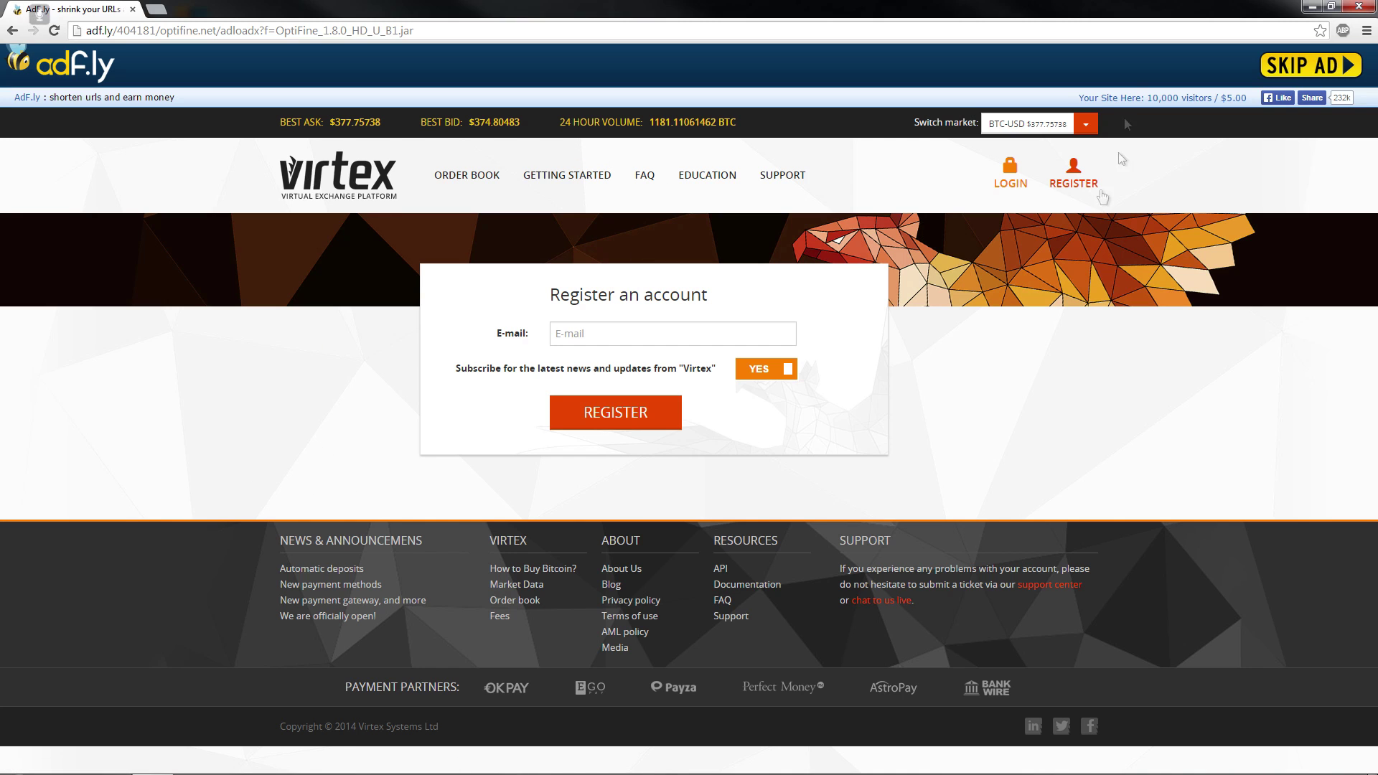
{"action": "left_click", "coordinate": [1310, 67]}
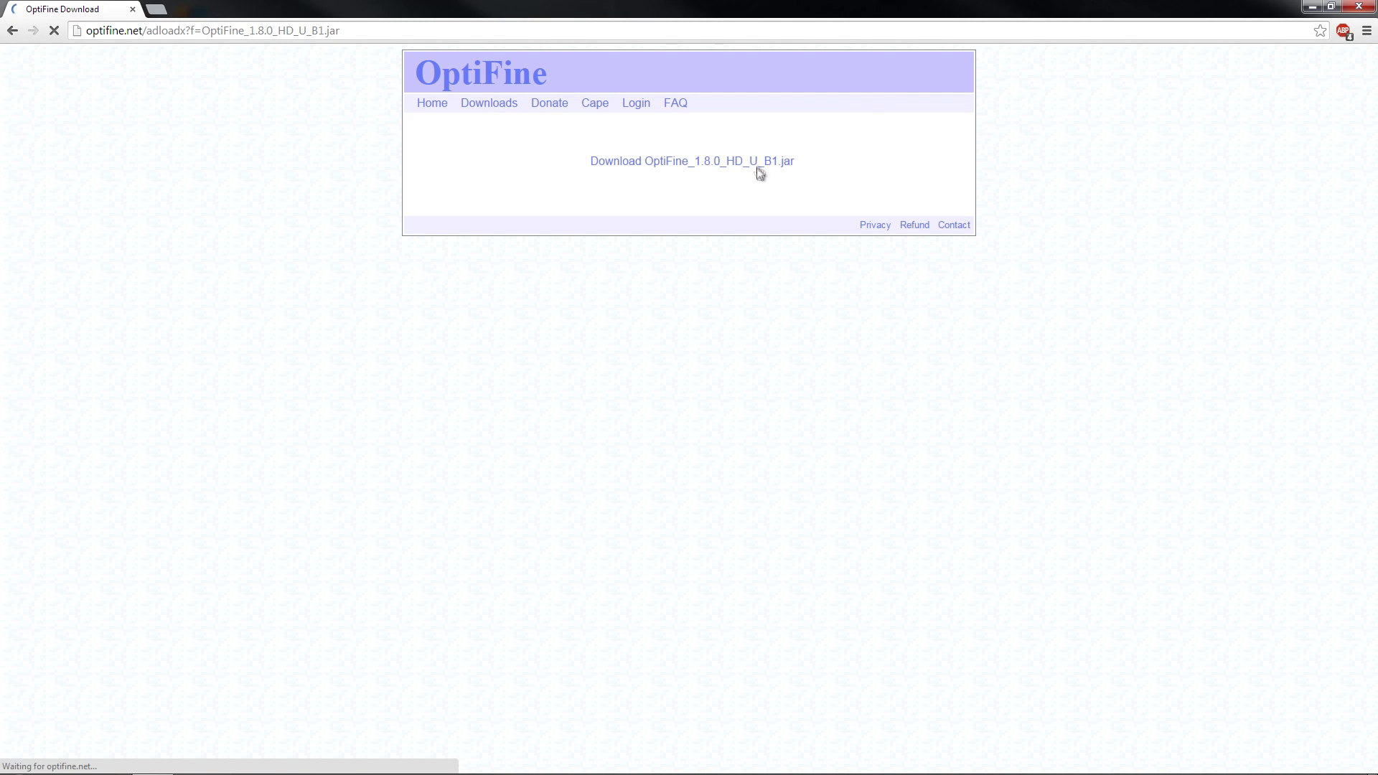
{"action": "left_click", "coordinate": [759, 166]}
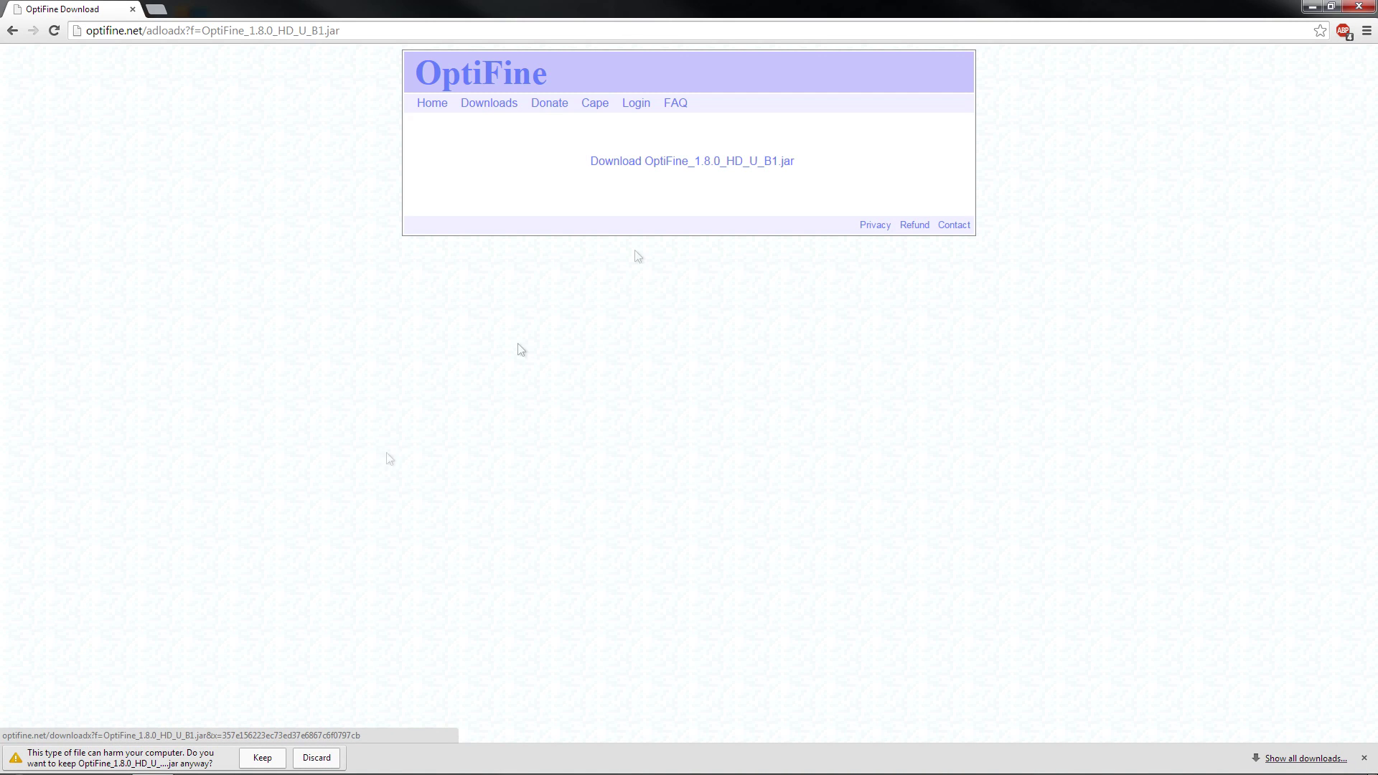
{"action": "left_click", "coordinate": [262, 758]}
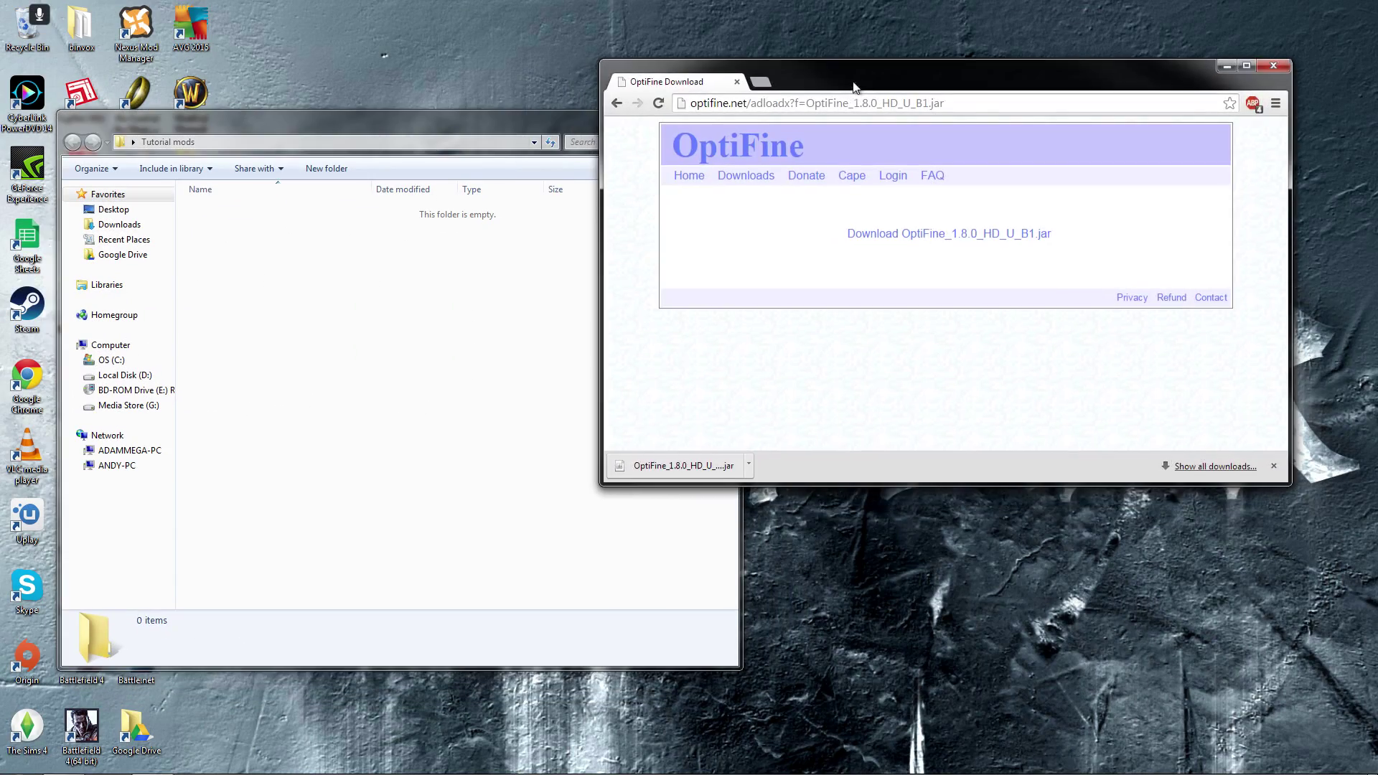
Step: Place the downloaded OptiFine_1.8.0_HD_U_B1 file into the Tutorial mods folder
{"action": "left_click_drag", "start_coordinate": [681, 465], "coordinate": [449, 307]}
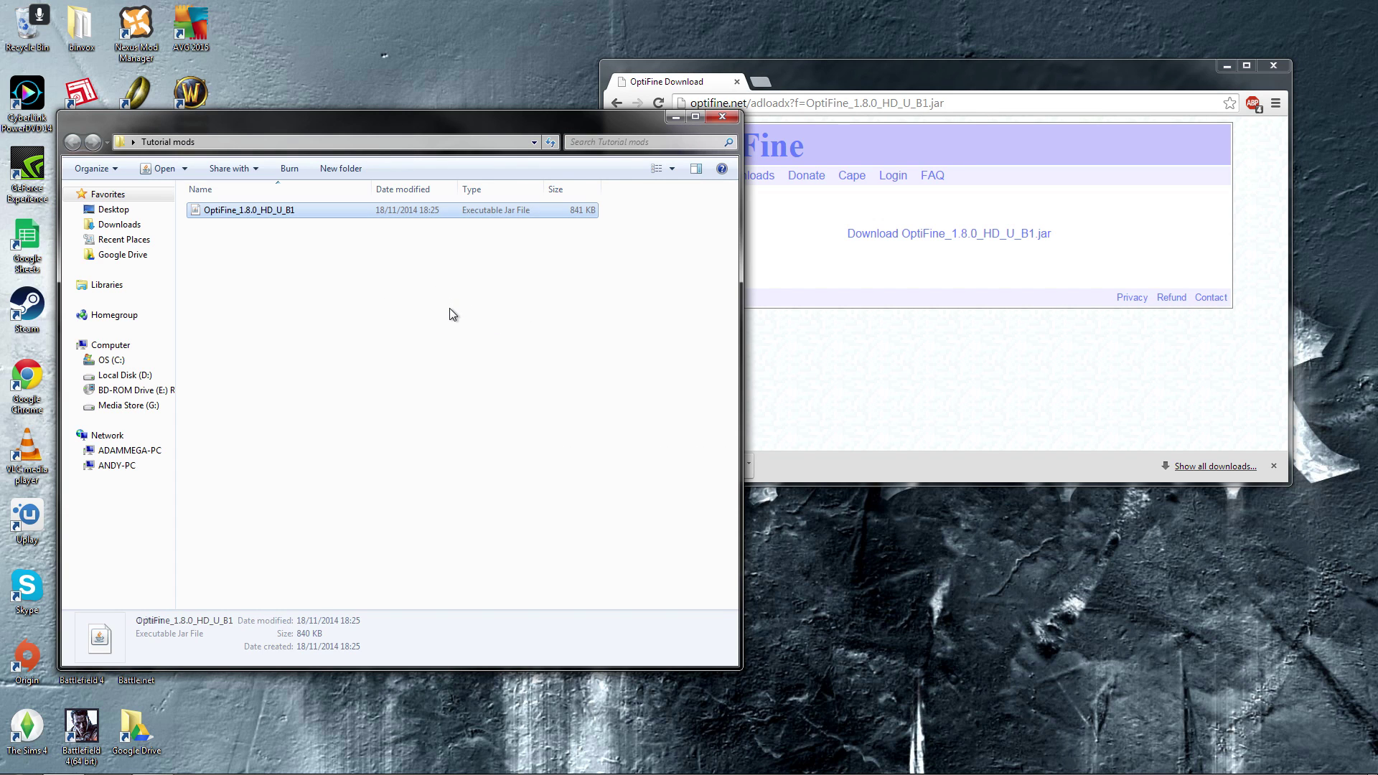
{"action": "left_click", "coordinate": [990, 420]}
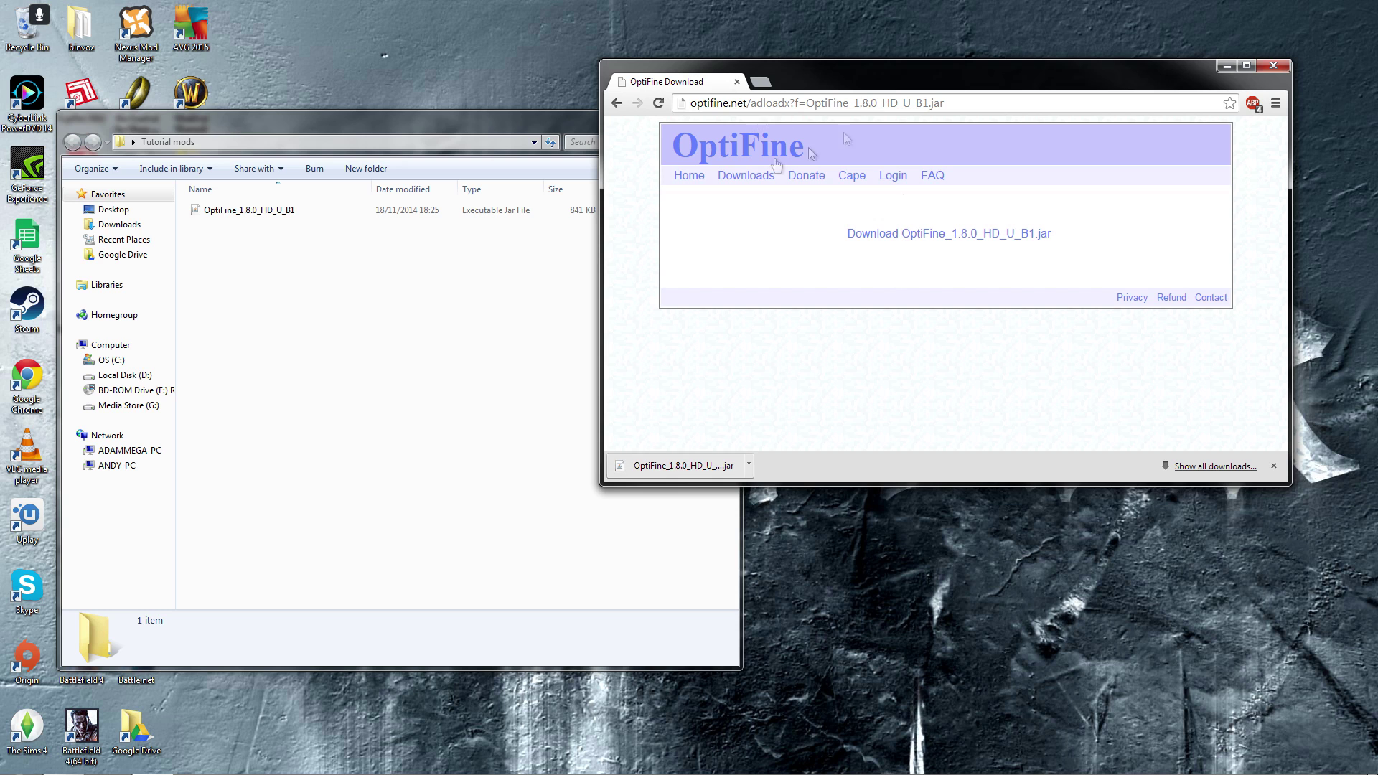
Step: Look in the Downloads folder, then return to the Tutorial mods folder on the Desktop
{"action": "left_click", "coordinate": [116, 224]}
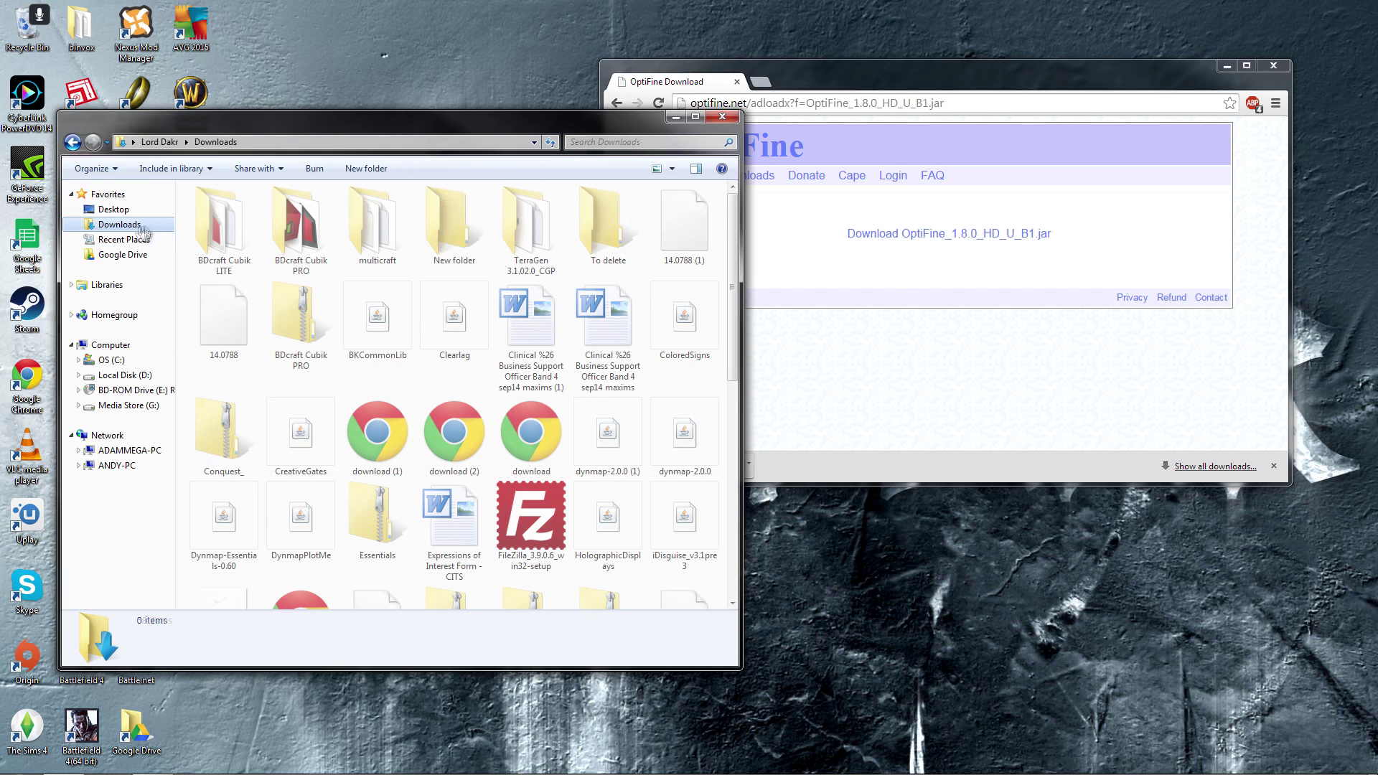
{"action": "left_click", "coordinate": [113, 209]}
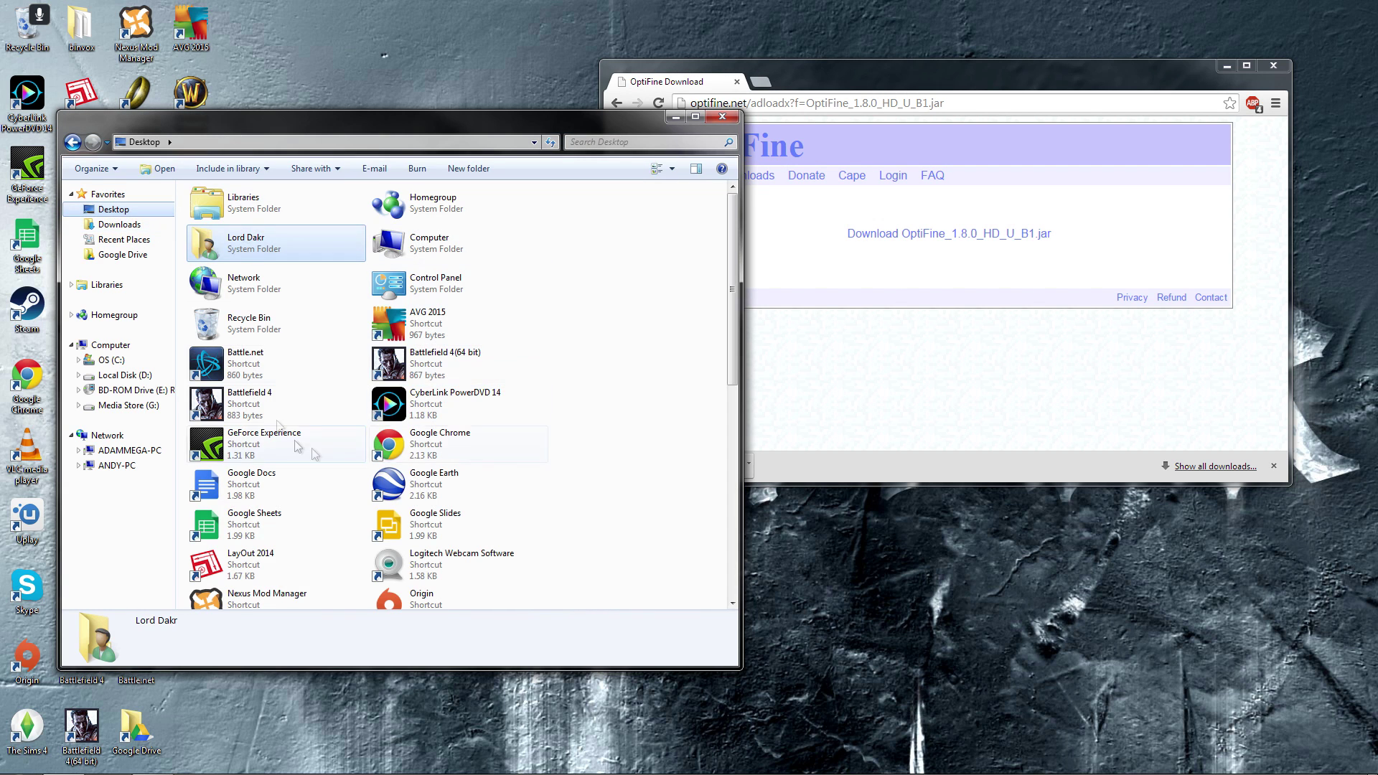
{"action": "left_click_drag", "start_coordinate": [732, 305], "coordinate": [733, 515]}
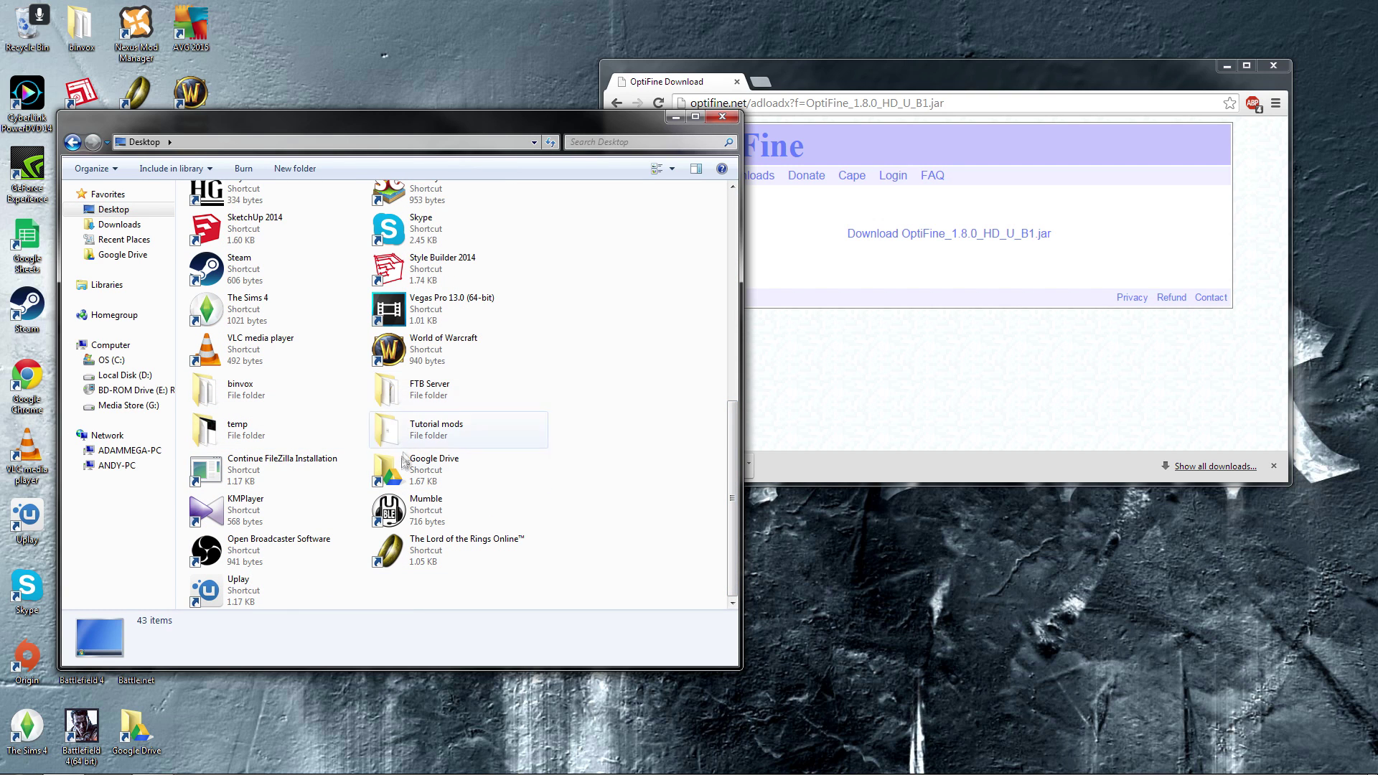
{"action": "double_click", "coordinate": [543, 439]}
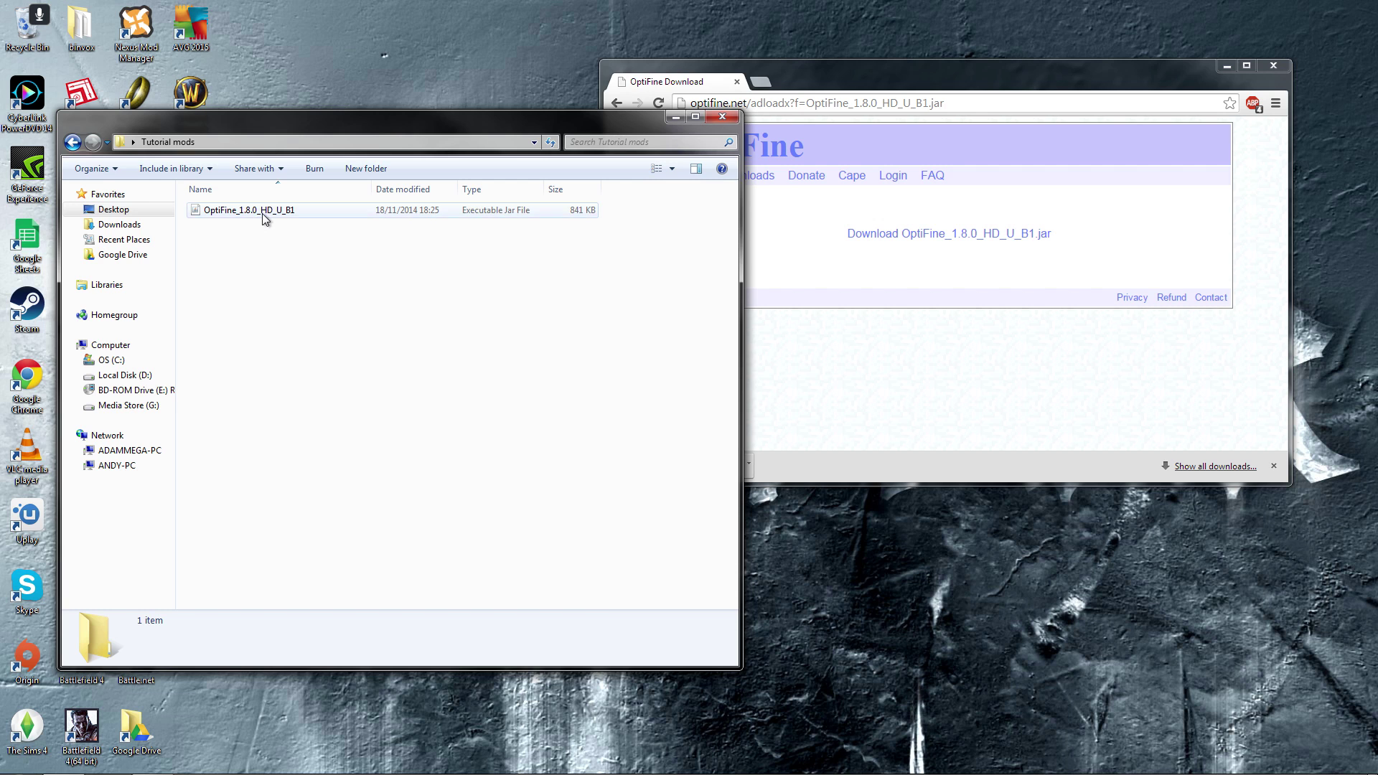
Step: Start the Minecraft Launcher, allowing the unverified program to run, and check its list of profiles
{"action": "mouse_move", "coordinate": [320, 765]}
{"action": "left_click", "coordinate": [244, 761]}
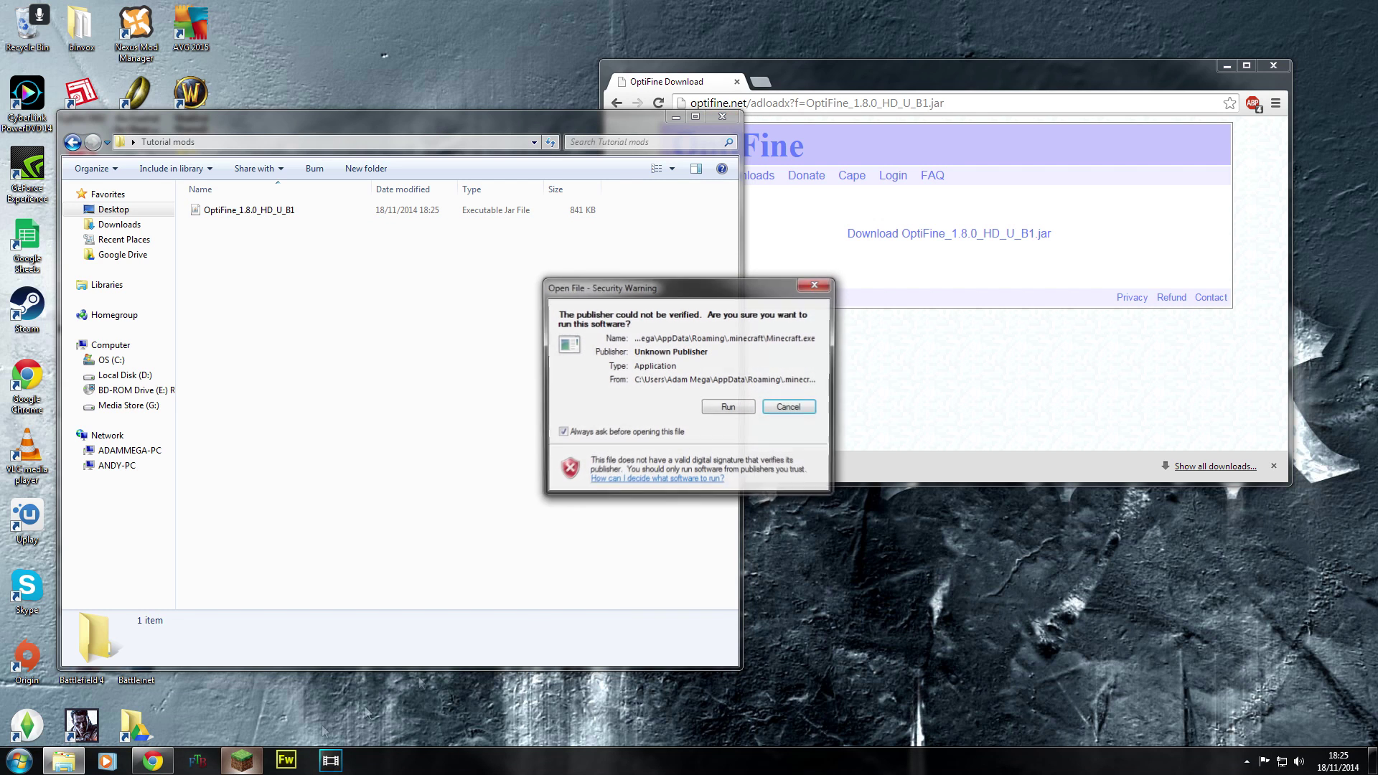
{"action": "left_click", "coordinate": [743, 402]}
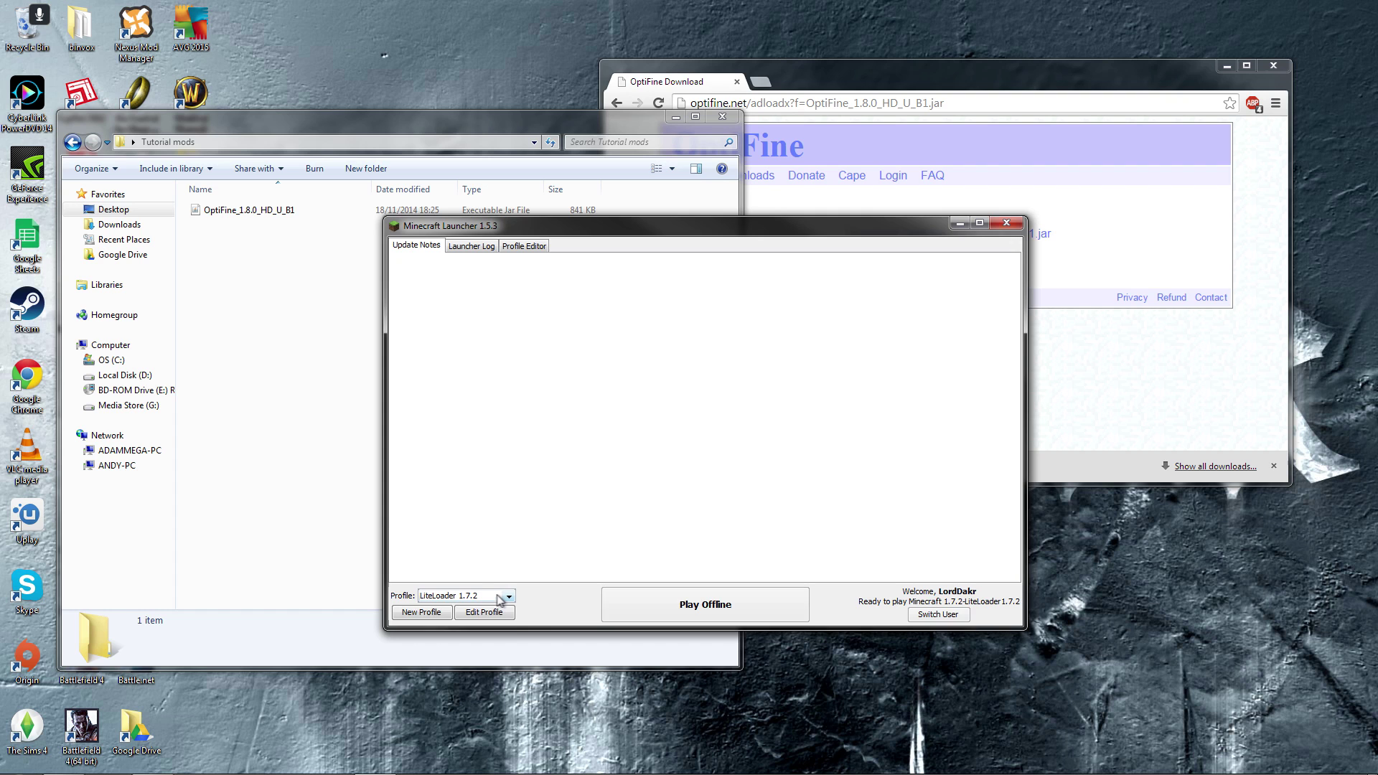
{"action": "left_click", "coordinate": [506, 598]}
{"action": "left_click", "coordinate": [506, 630]}
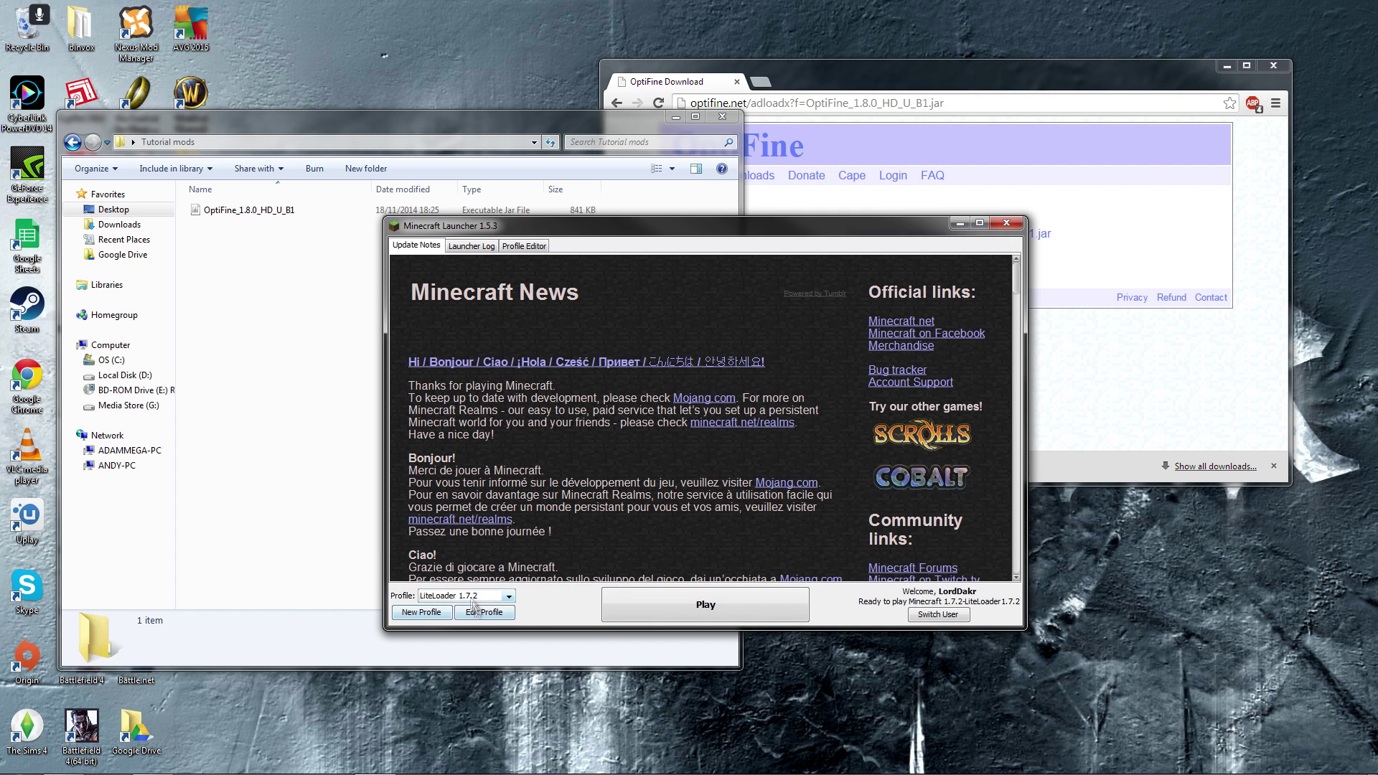
Step: Create a new launcher profile named Minecraft 1.8 that uses version release 1.8
{"action": "left_click", "coordinate": [429, 613]}
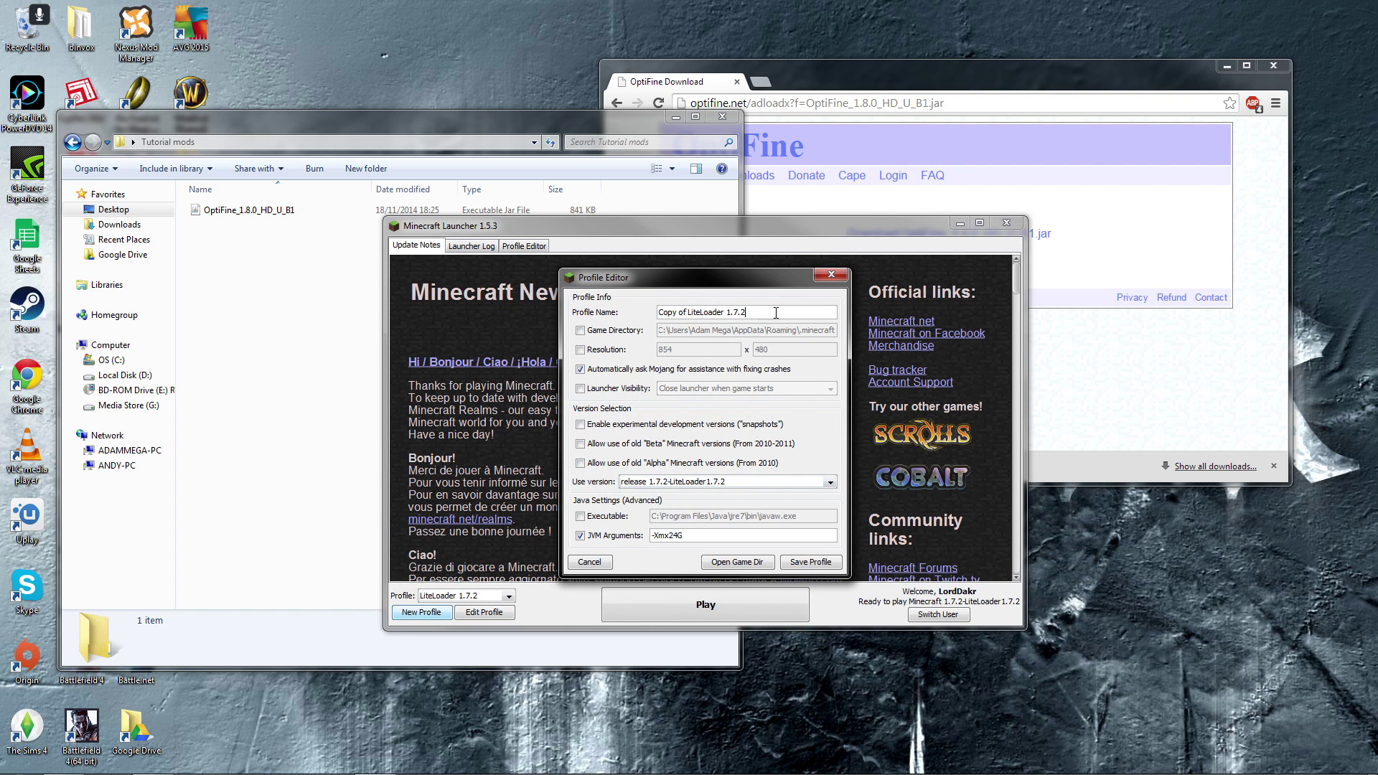
{"action": "left_click_drag", "start_coordinate": [767, 315], "coordinate": [604, 308]}
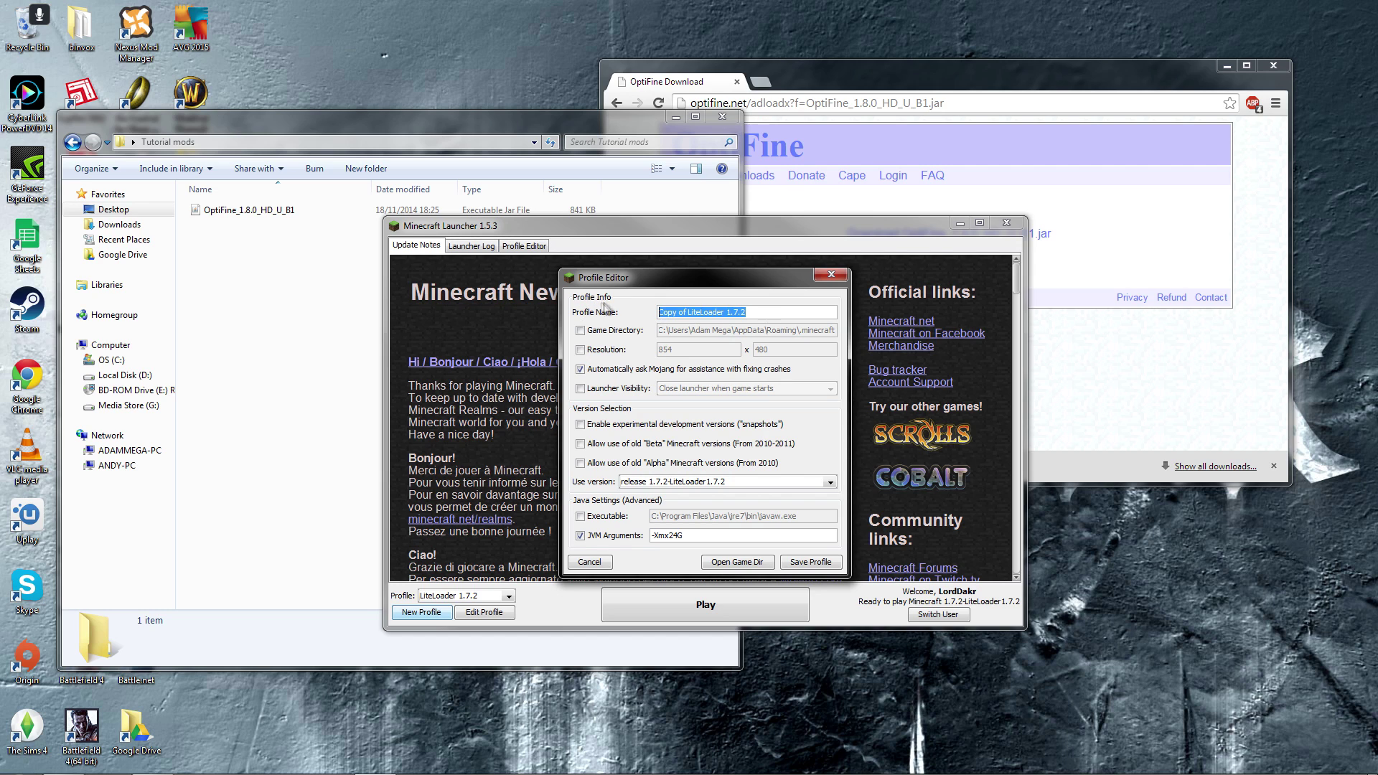
{"action": "type", "text": "Minecraft 1.8"}
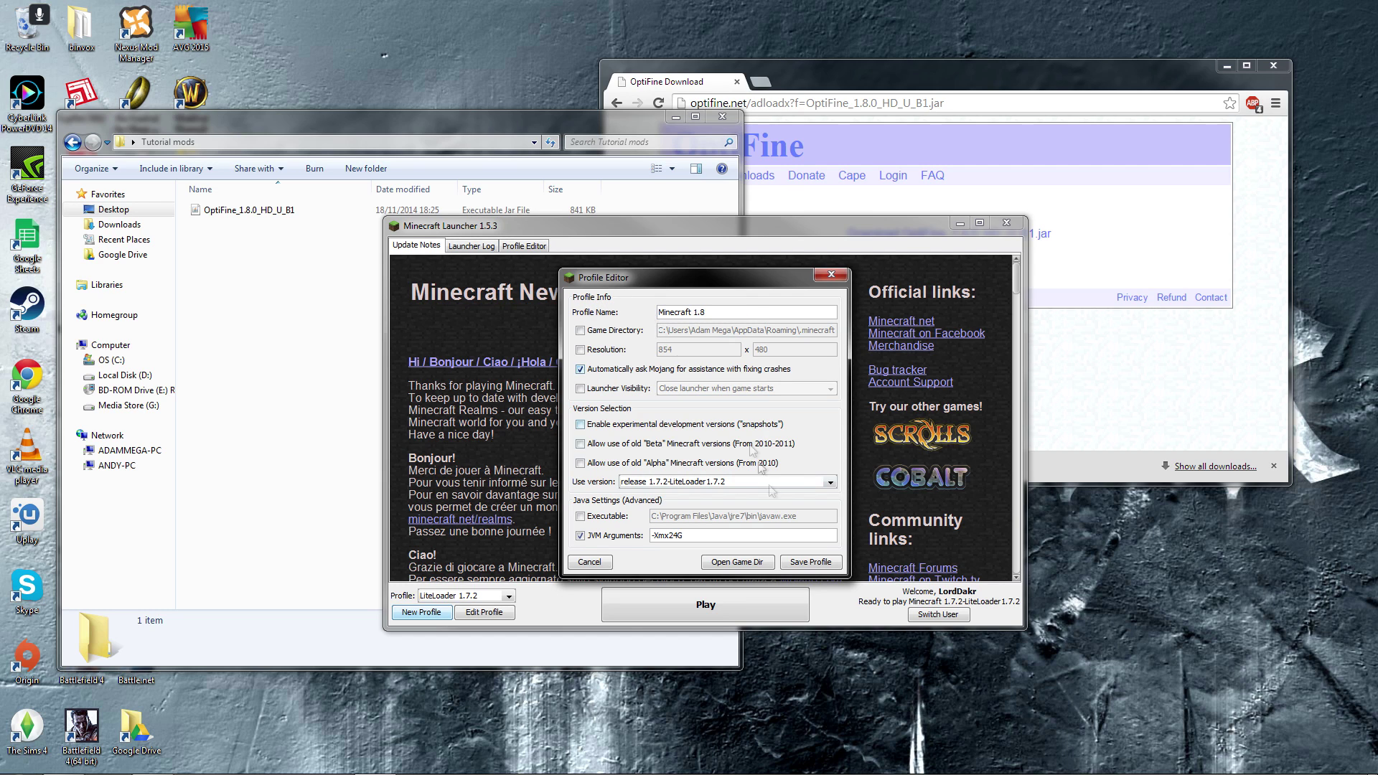
{"action": "left_click", "coordinate": [654, 483]}
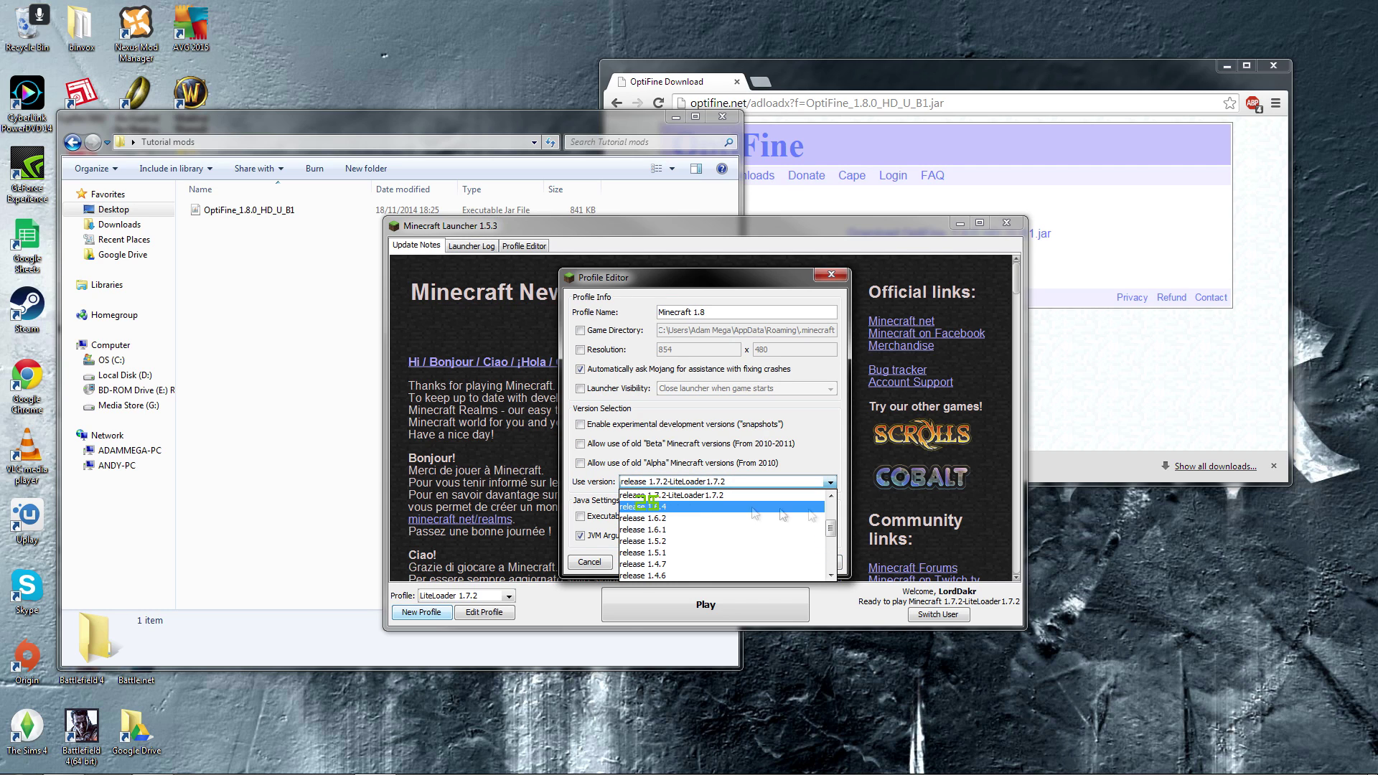
{"action": "left_click_drag", "start_coordinate": [830, 527], "coordinate": [837, 515]}
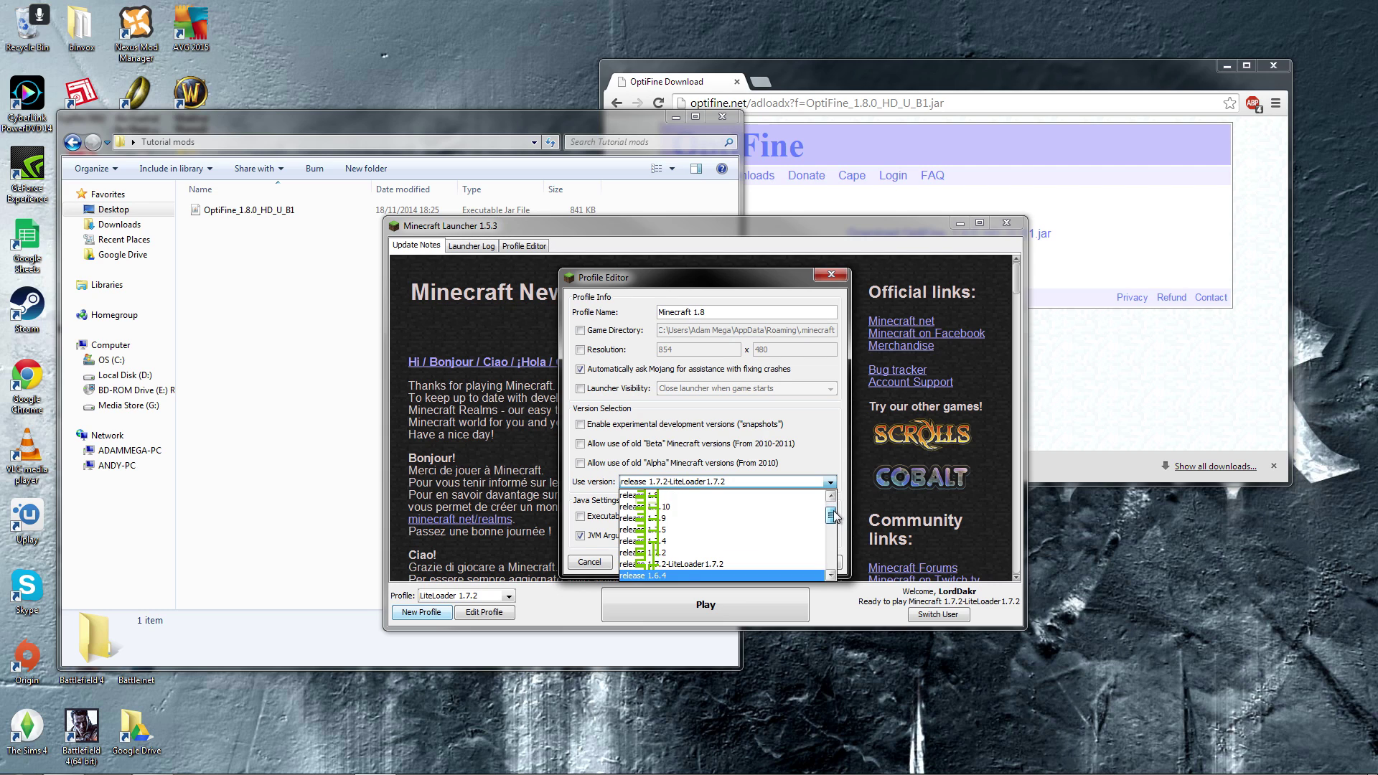
{"action": "left_click", "coordinate": [728, 495]}
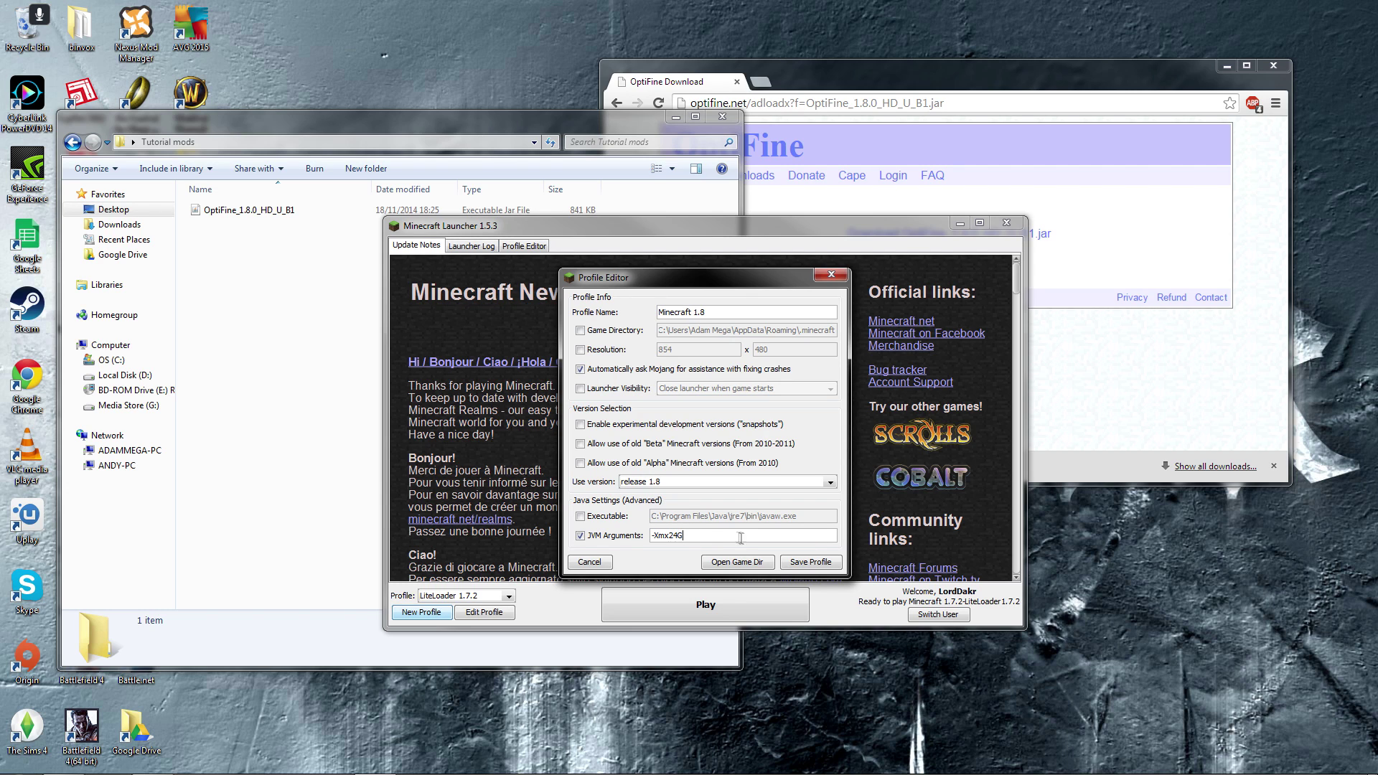
Step: Edit the maximum memory value in the new profile's JVM arguments and save the profile
{"action": "left_click", "coordinate": [677, 537]}
{"action": "type", "text": "4"}
{"action": "left_click", "coordinate": [808, 564]}
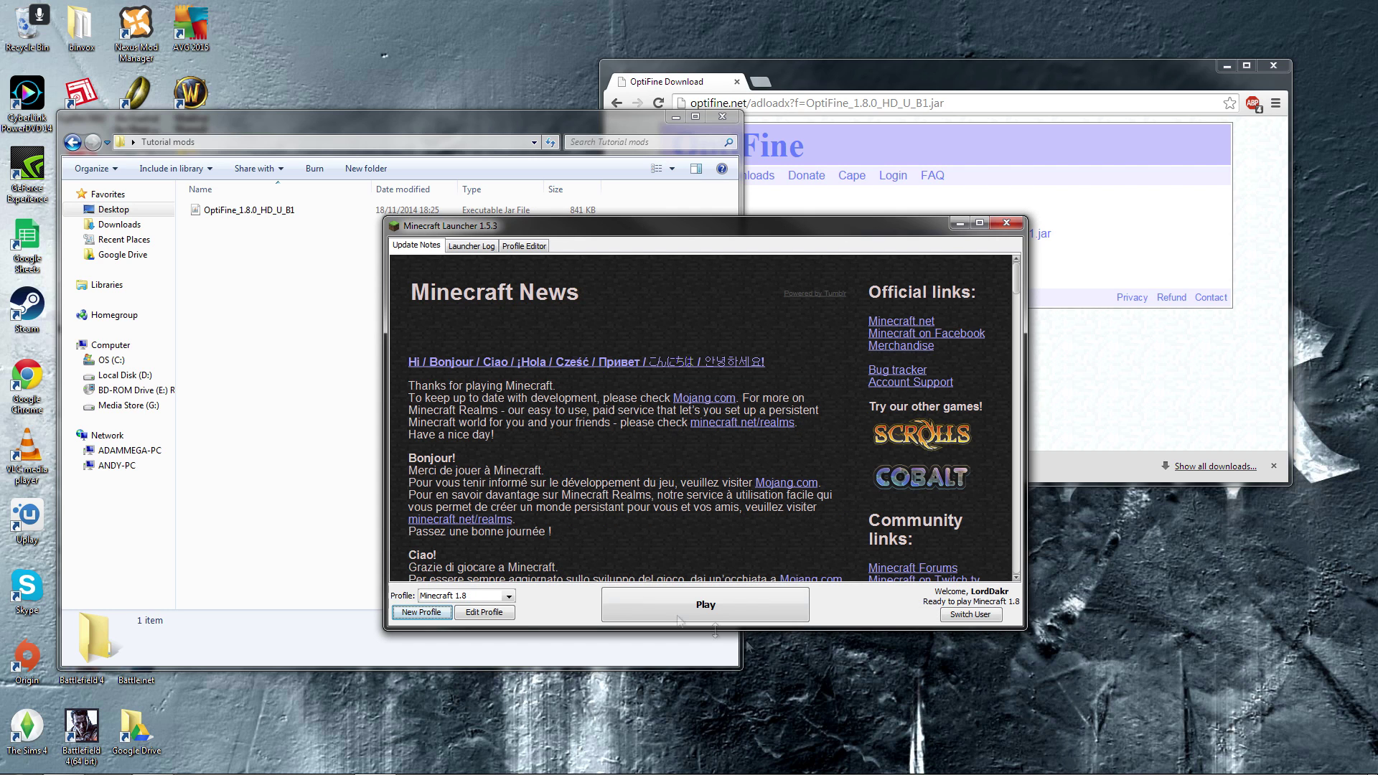
Step: Run Minecraft once with the Minecraft 1.8 profile, viewing its video settings before quitting the game
{"action": "left_click", "coordinate": [700, 606]}
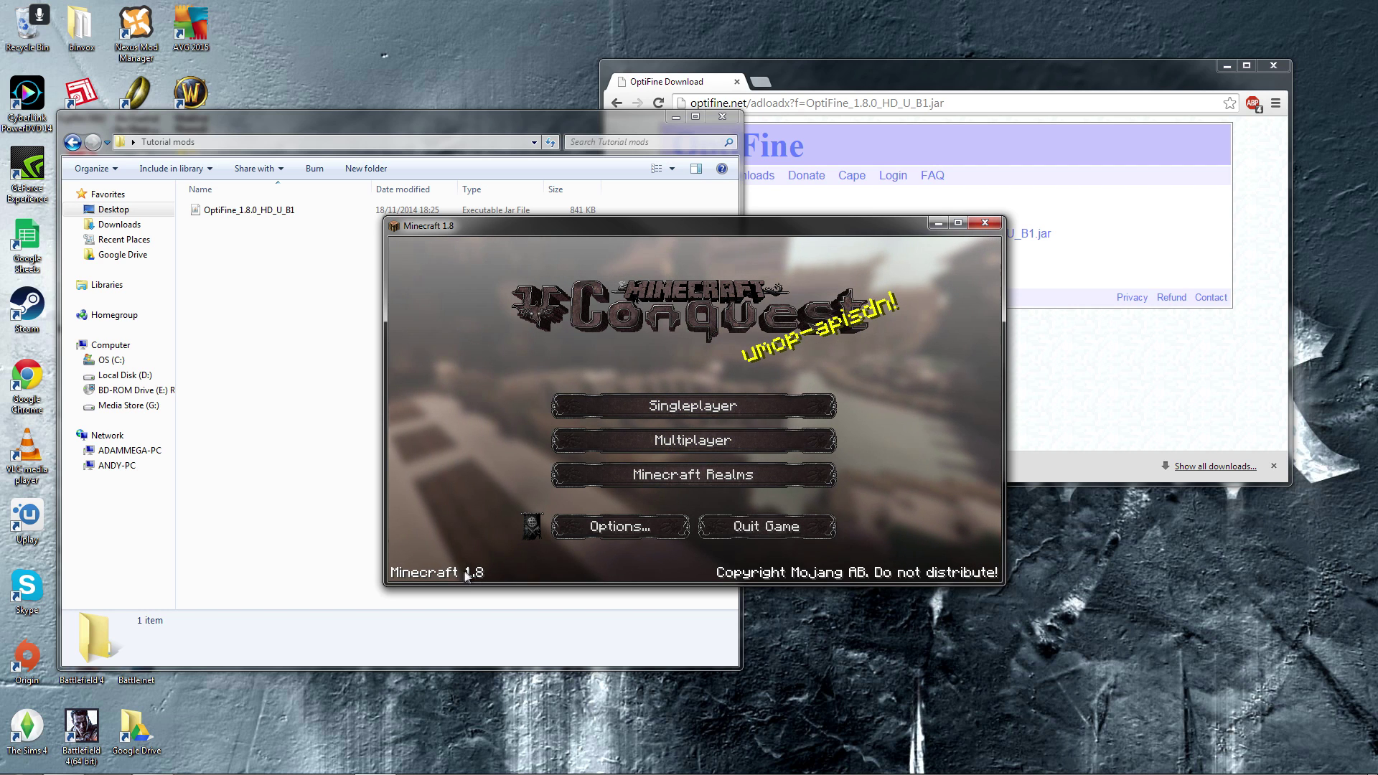
{"action": "left_click", "coordinate": [644, 531]}
{"action": "left_click", "coordinate": [575, 440]}
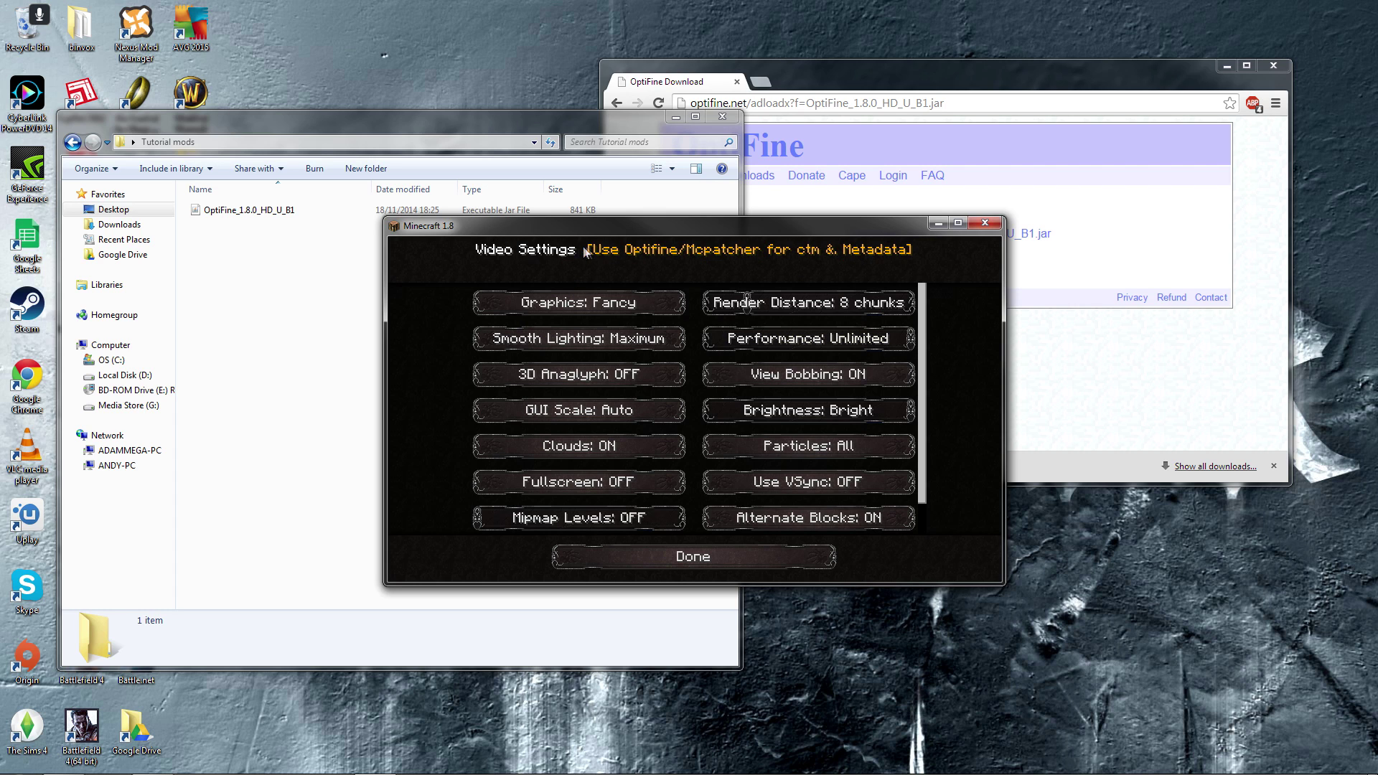
{"action": "left_click", "coordinate": [730, 555]}
{"action": "left_click", "coordinate": [730, 548]}
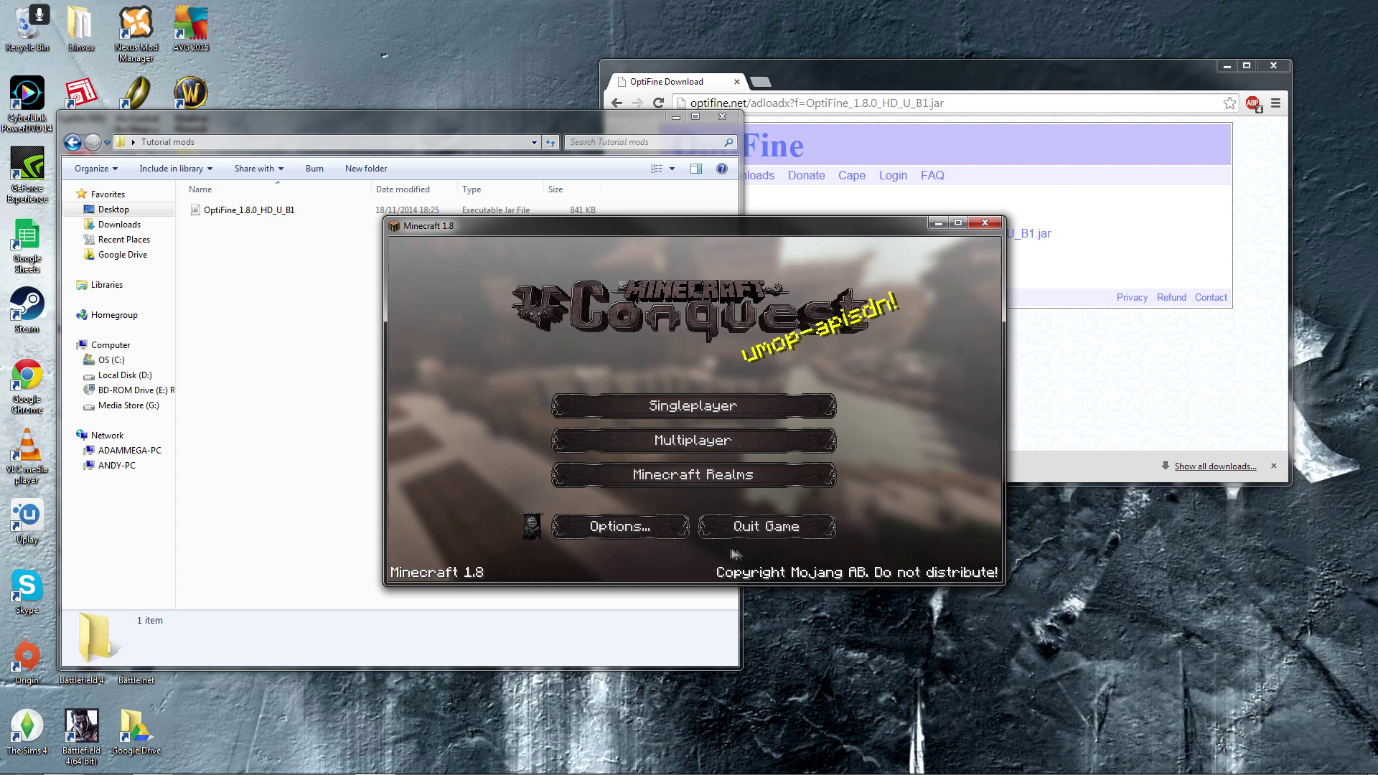
{"action": "left_click", "coordinate": [753, 527]}
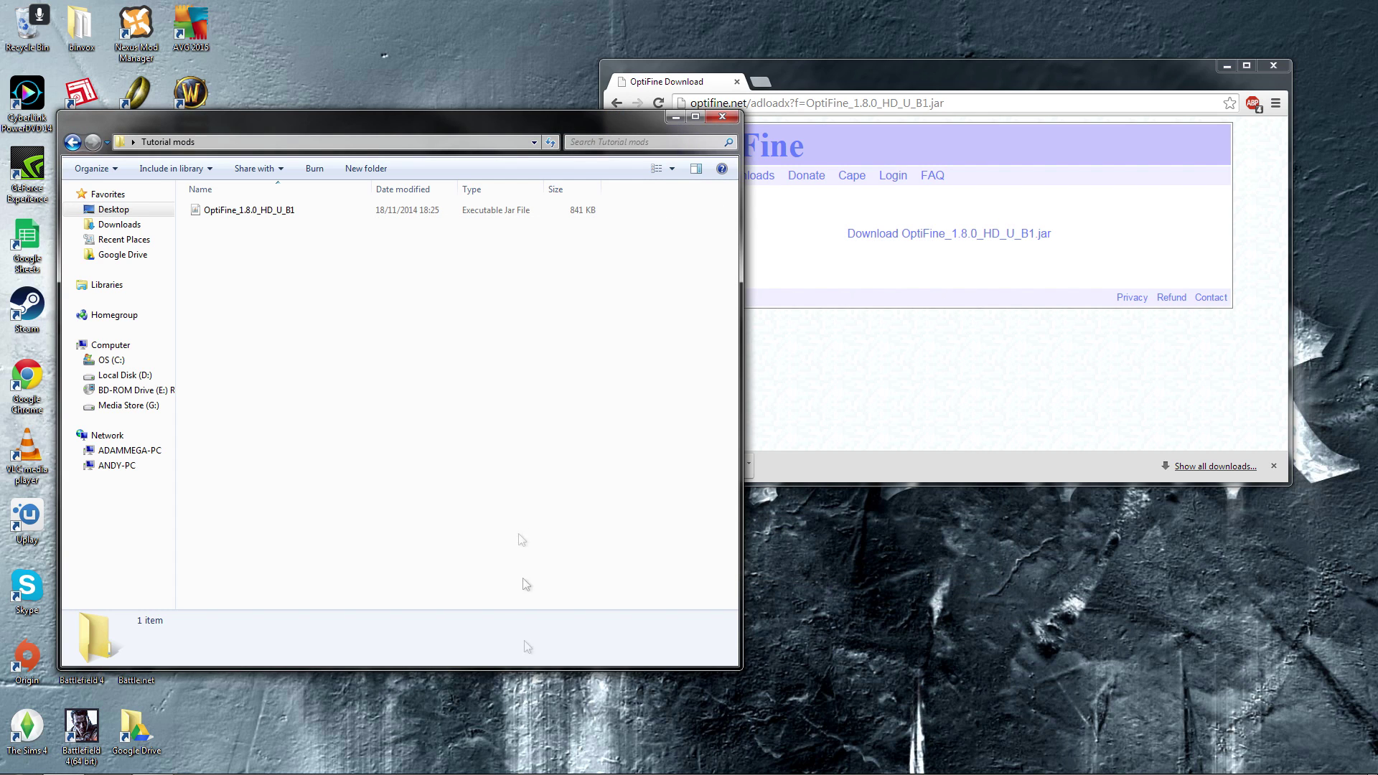
Step: Run the OptiFine_1.8.0_HD_U_B1 installer from the Tutorial mods folder and install OptiFine HD Ultra B1 for Minecraft 1.8
{"action": "double_click", "coordinate": [260, 212]}
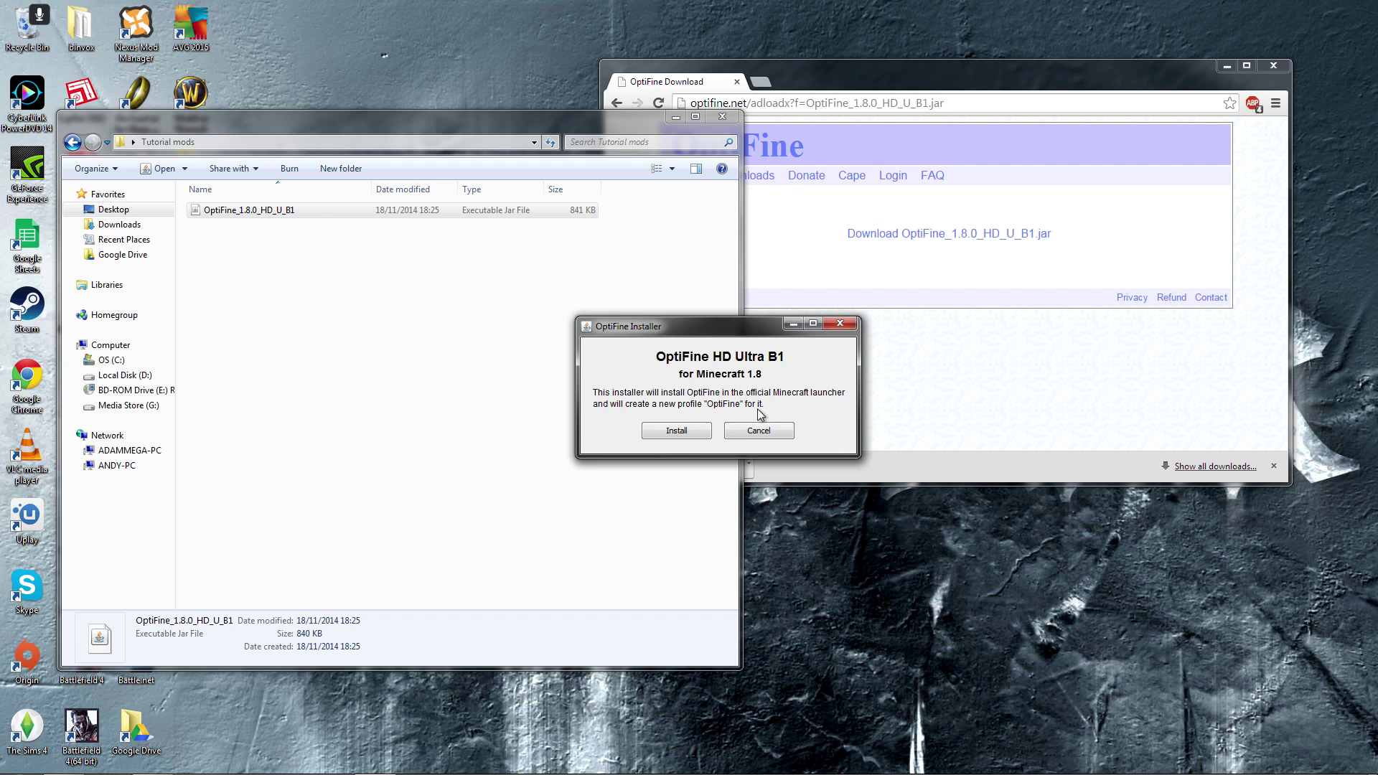
{"action": "left_click", "coordinate": [696, 431]}
{"action": "left_click", "coordinate": [685, 411]}
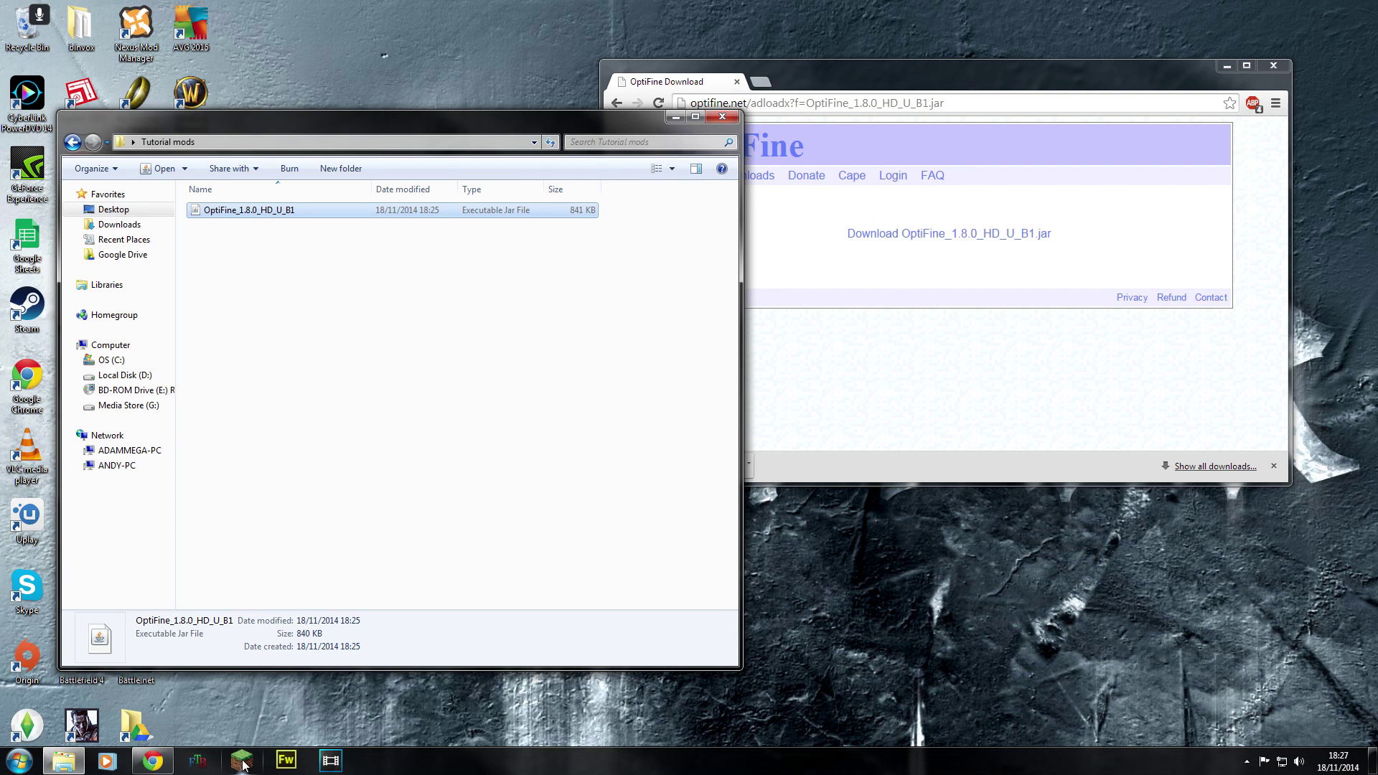
Step: Open the OptiFine profile in the Minecraft launcher for editing and rename it Minecraft 1.8 OptiFine
{"action": "left_click", "coordinate": [243, 765]}
{"action": "left_click", "coordinate": [721, 411]}
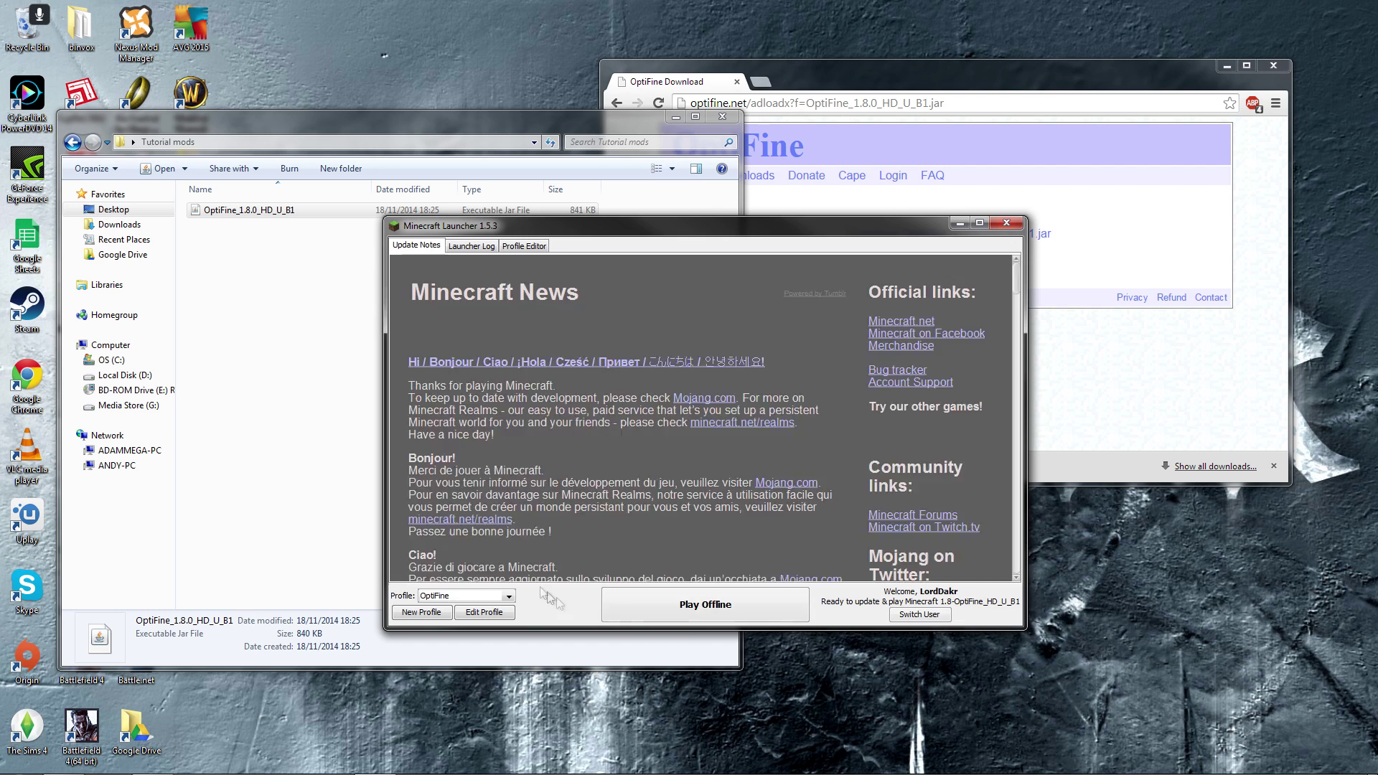
{"action": "left_click", "coordinate": [509, 597]}
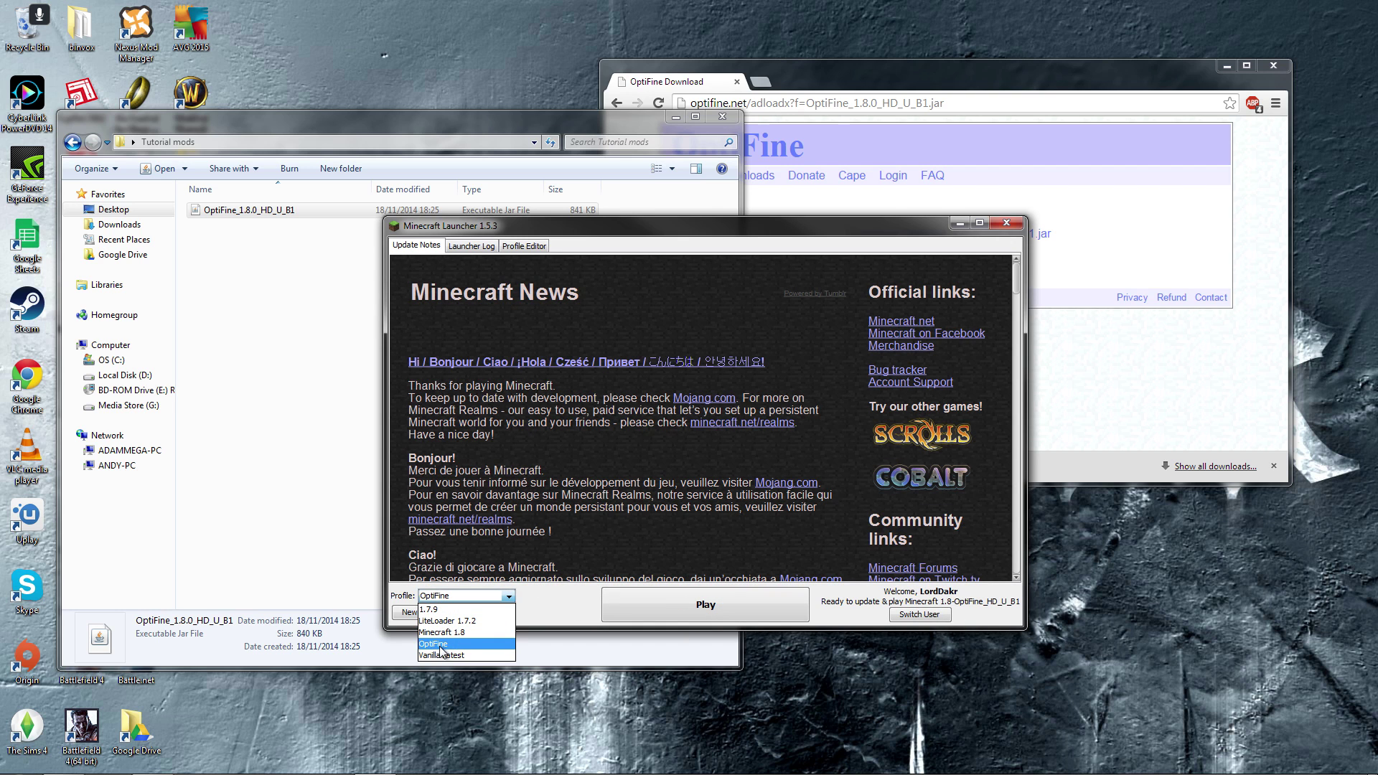
{"action": "left_click", "coordinate": [440, 646]}
{"action": "left_click", "coordinate": [484, 614]}
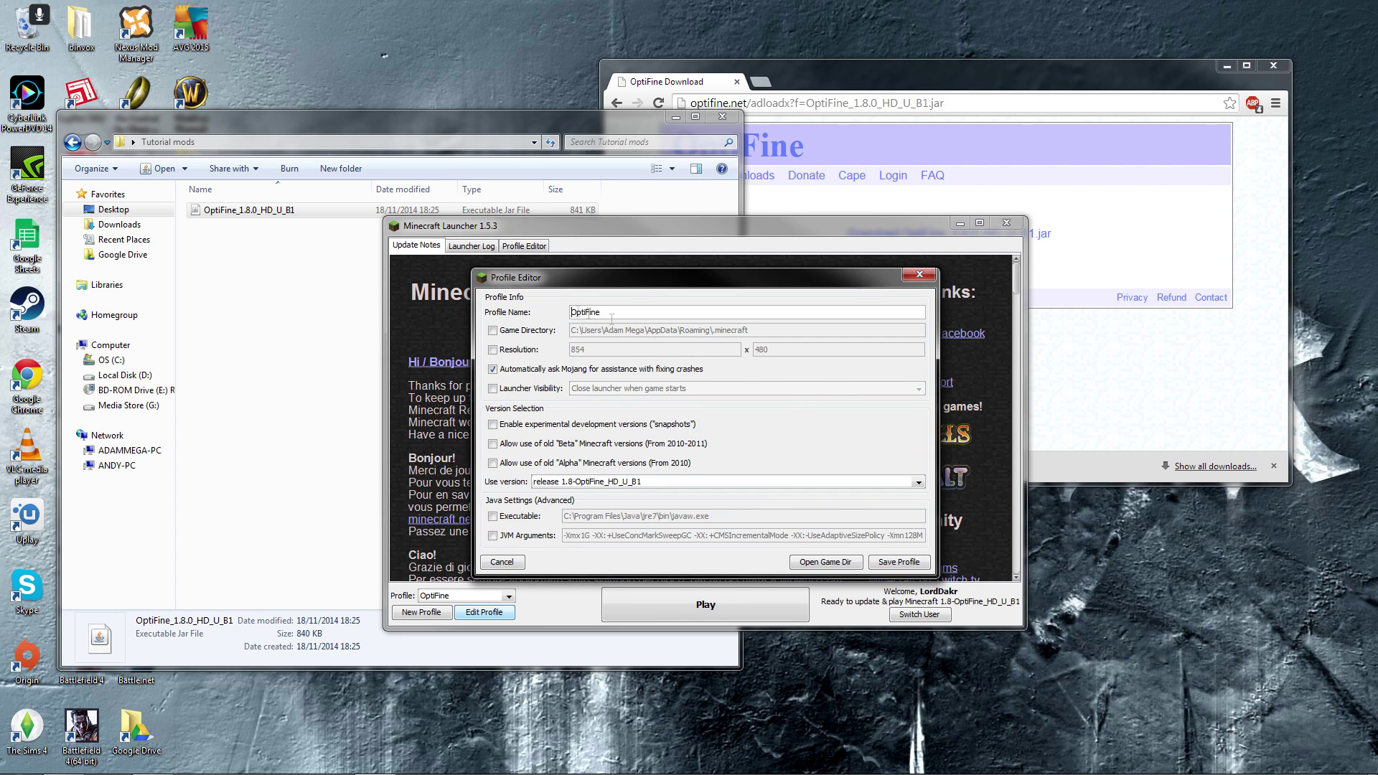
{"action": "type", "text": "craft 1.8"}
Step: Enable the profile's JVM arguments, set the maximum memory to -Xmx24G and save the profile
{"action": "left_click", "coordinate": [508, 537]}
{"action": "left_click_drag", "start_coordinate": [589, 533], "coordinate": [552, 536]}
{"action": "left_click", "coordinate": [860, 535]}
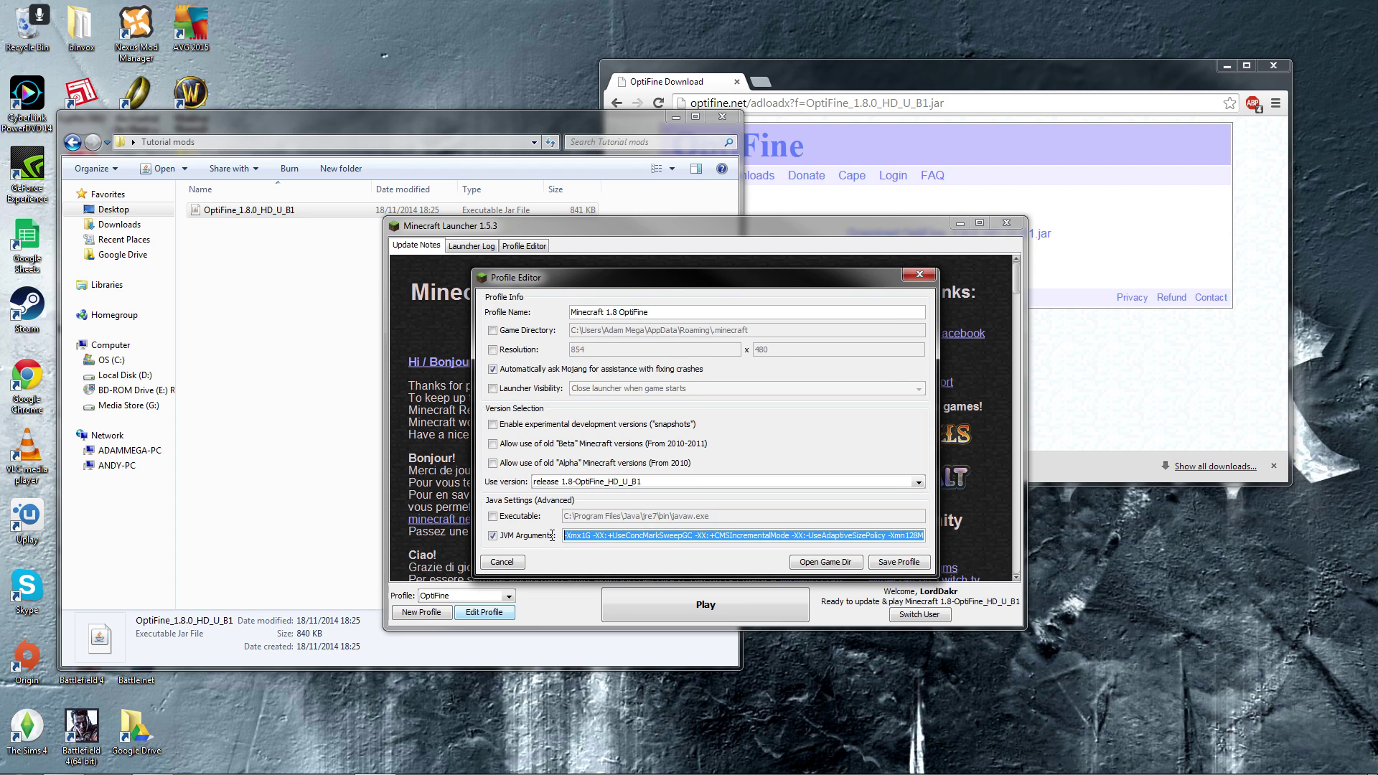
{"action": "left_click", "coordinate": [631, 537]}
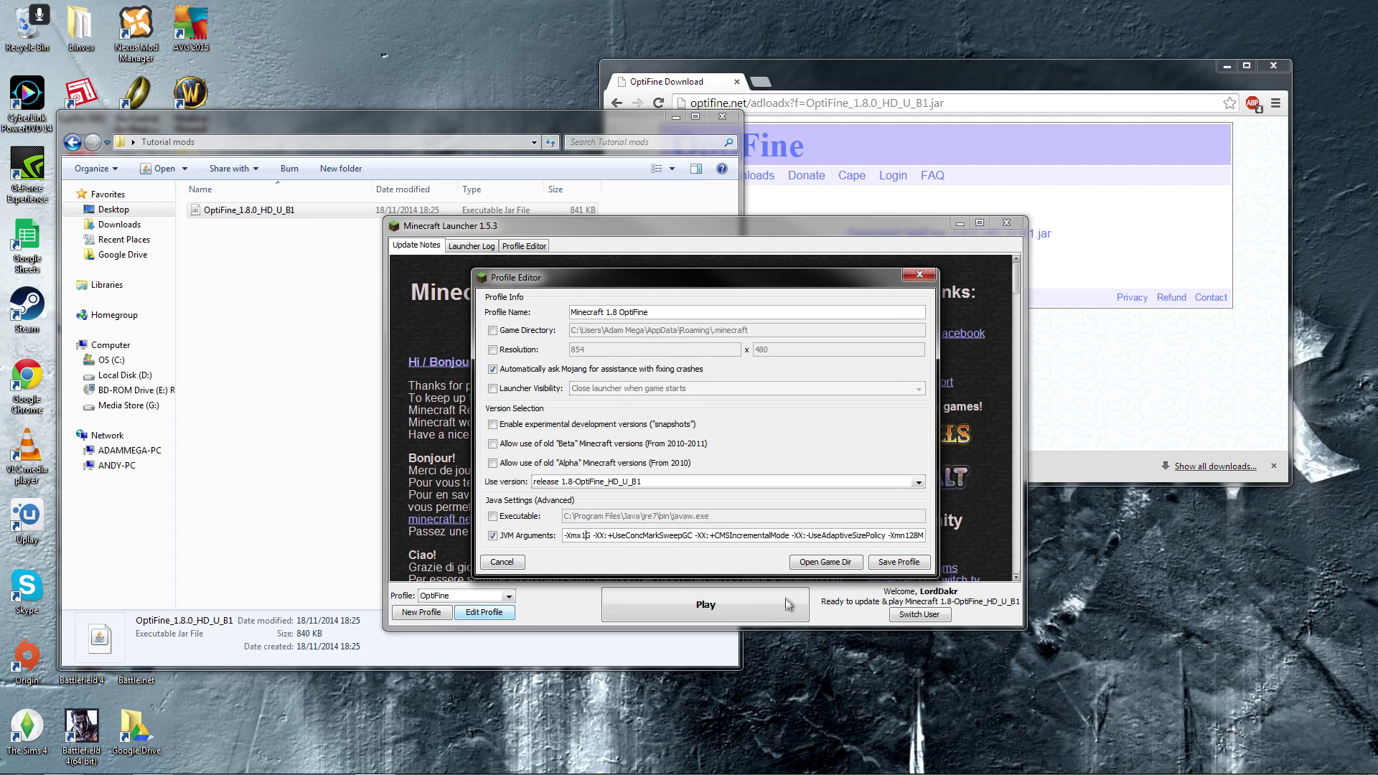
{"action": "key", "text": "Left"}
{"action": "key", "text": "Left"}
{"action": "key", "text": "Left"}
{"action": "key", "text": "Left"}
{"action": "key", "text": "Left"}
{"action": "key", "text": "Left"}
{"action": "key", "text": "Left"}
{"action": "key", "text": "Left"}
{"action": "key", "text": "Left"}
{"action": "key", "text": "Left"}
{"action": "key", "text": "Left"}
{"action": "key", "text": "BackSpace"}
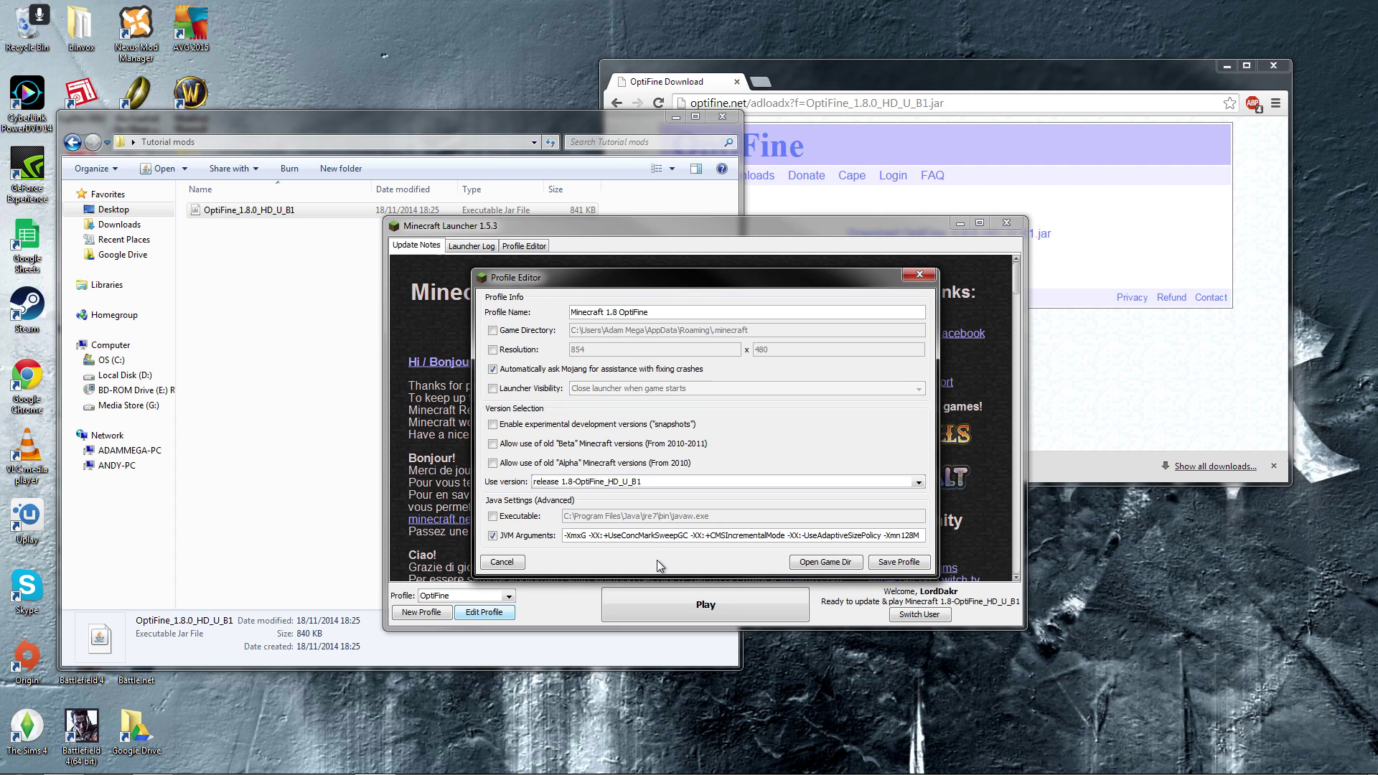
{"action": "type", "text": "24"}
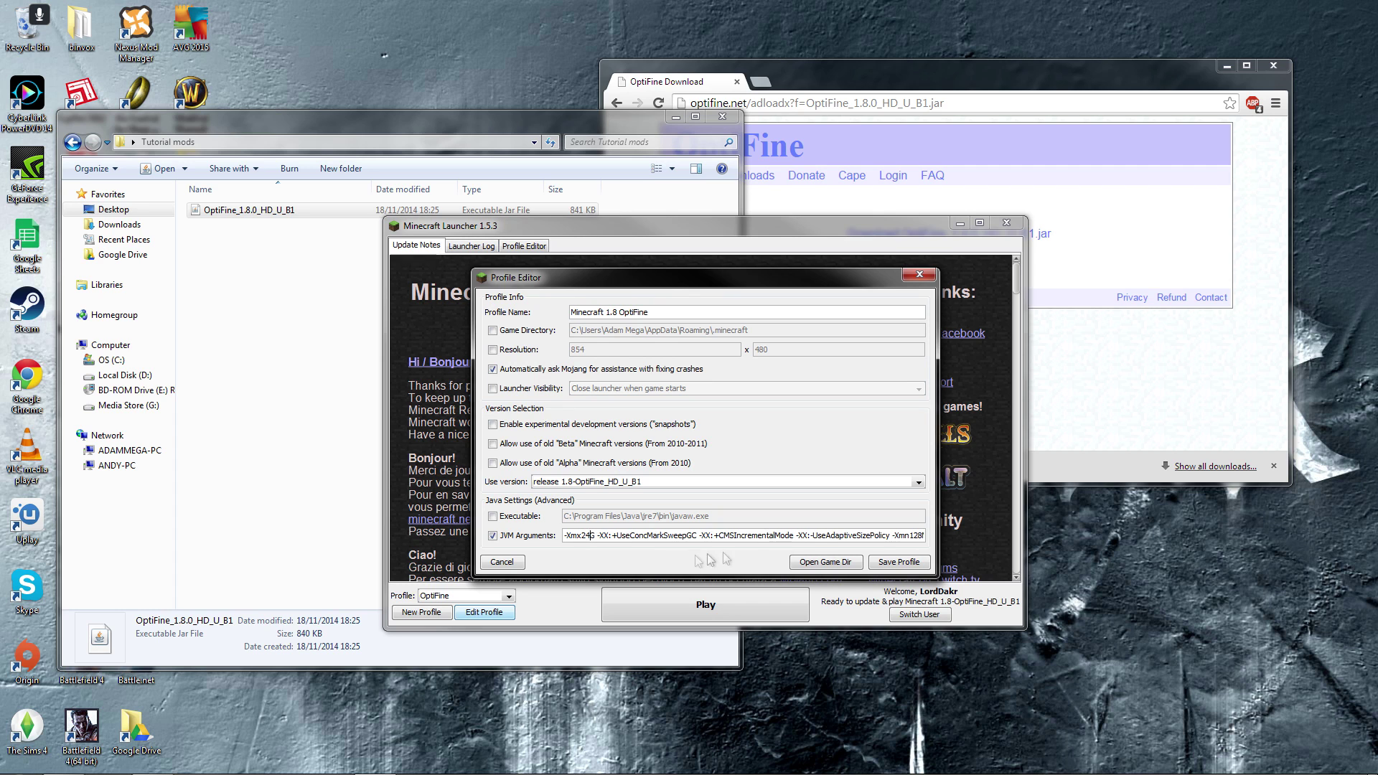
{"action": "left_click", "coordinate": [892, 564]}
Step: Run Minecraft from the launcher, maximize the game window and start setting up a new singleplayer world
{"action": "left_click", "coordinate": [734, 601]}
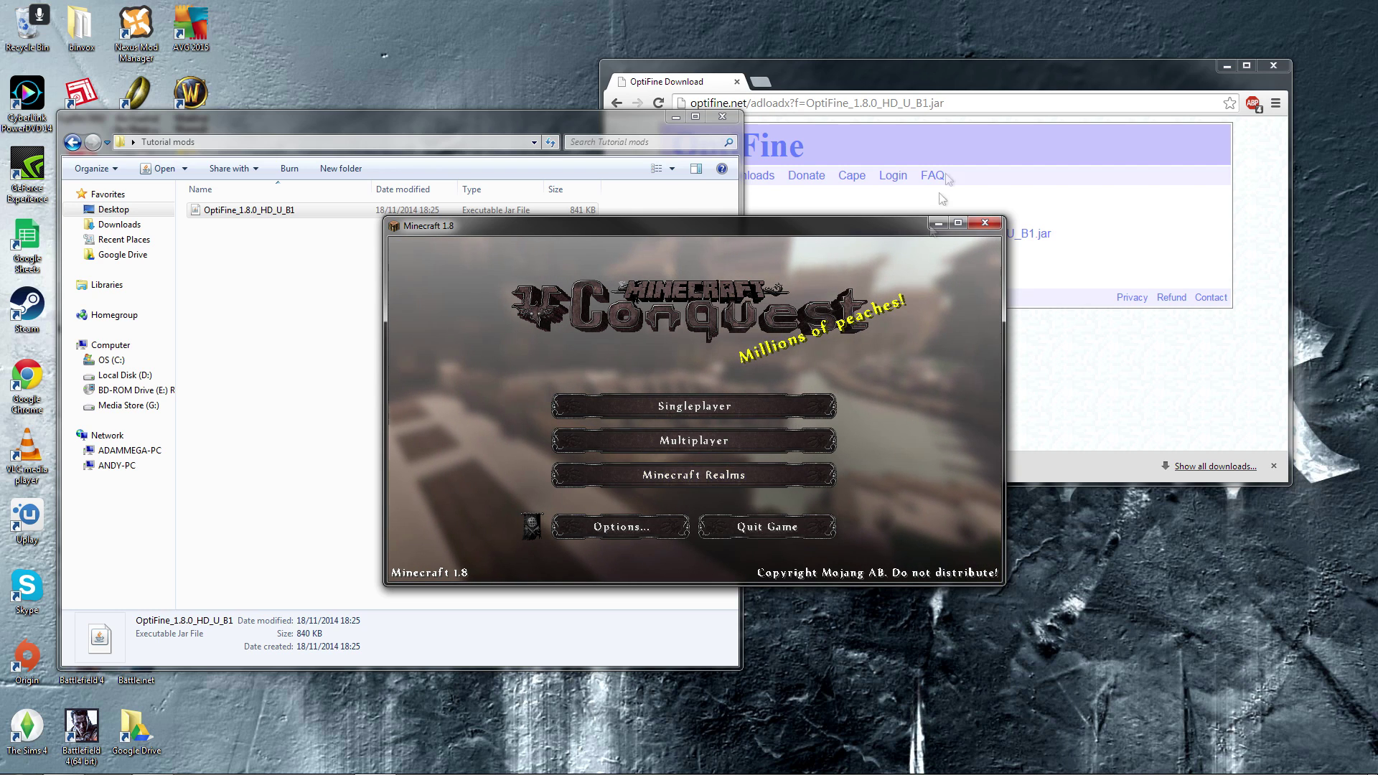
{"action": "left_click", "coordinate": [955, 224]}
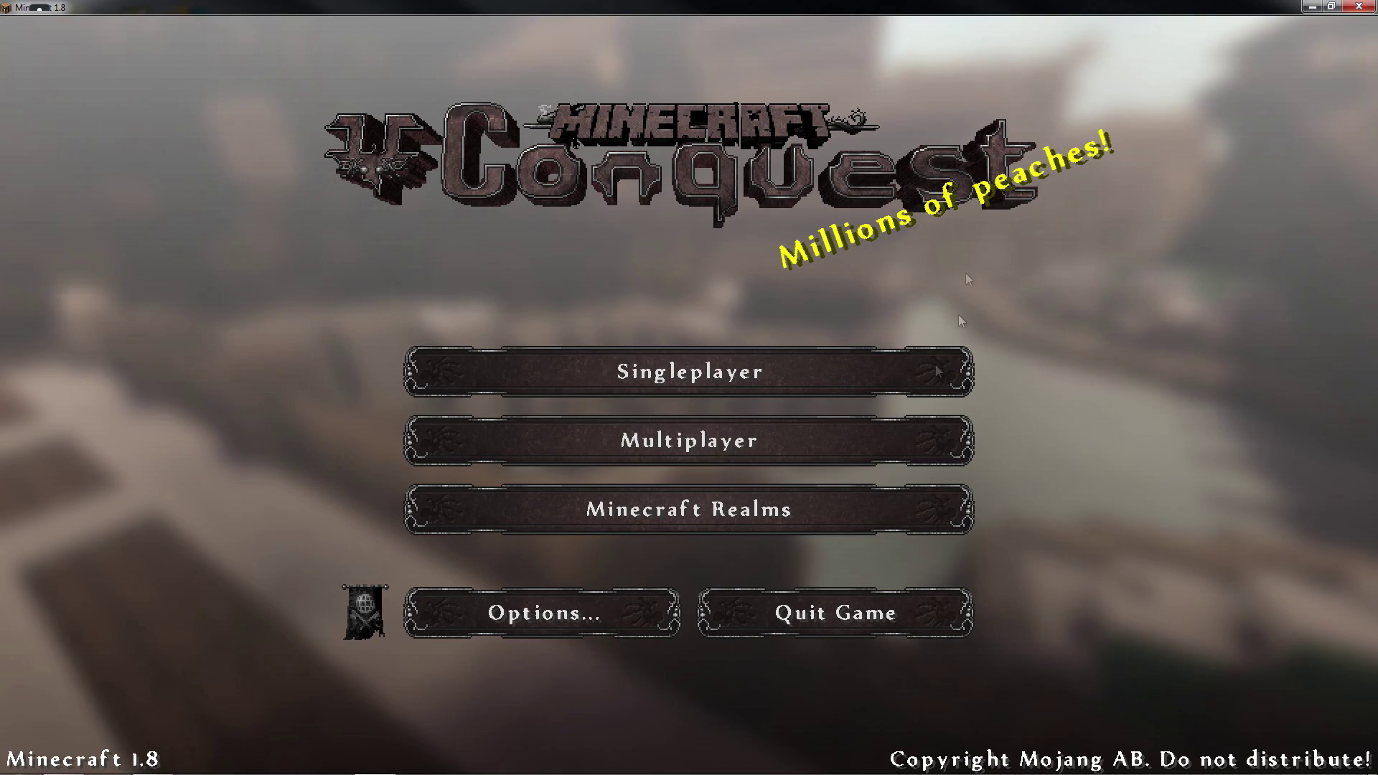
{"action": "left_click", "coordinate": [688, 375]}
{"action": "left_click", "coordinate": [790, 653]}
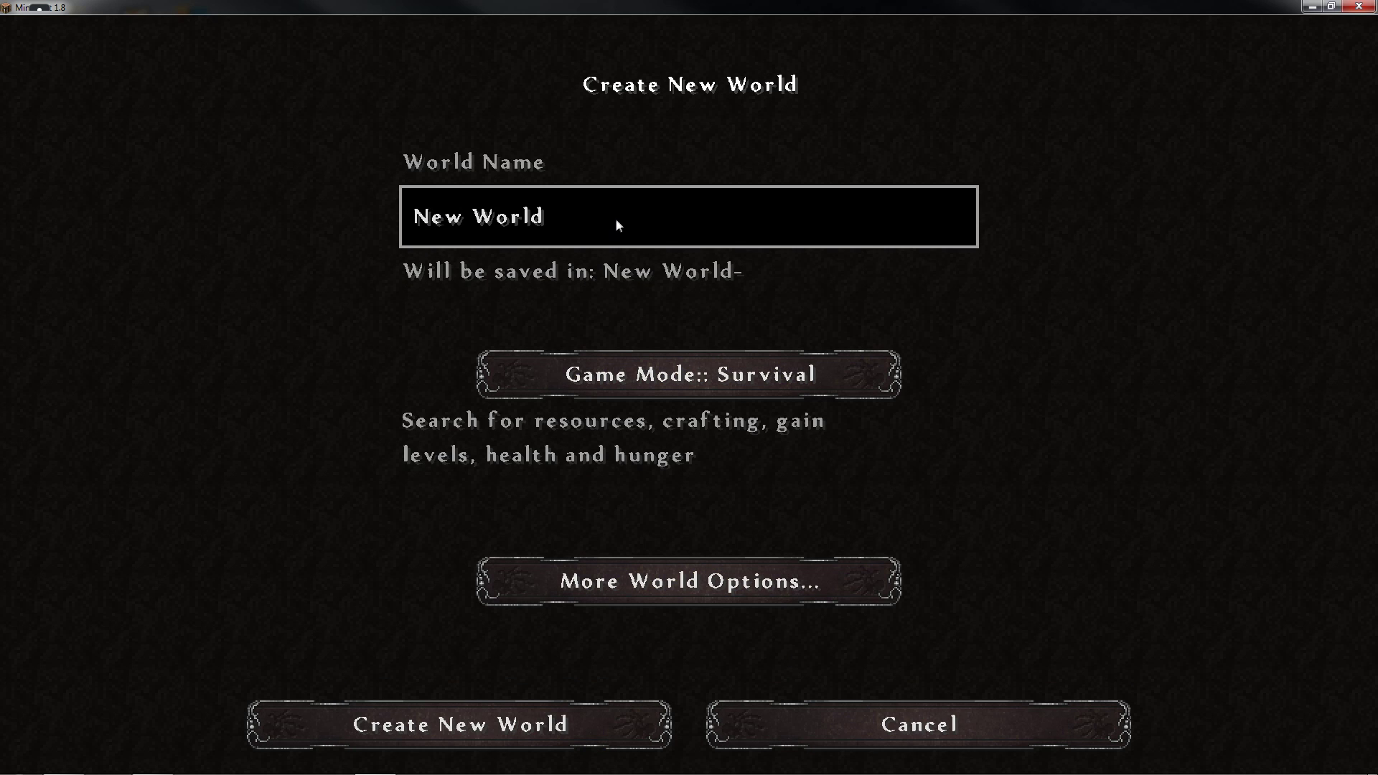
Step: Name the new world Opti test and set its game mode to Creative
{"action": "key", "text": "BackSpace"}
{"action": "key", "text": "BackSpace"}
{"action": "key", "text": "BackSpace"}
{"action": "key", "text": "BackSpace"}
{"action": "key", "text": "BackSpace"}
{"action": "key", "text": "BackSpace"}
{"action": "key", "text": "BackSpace"}
{"action": "key", "text": "BackSpace"}
{"action": "key", "text": "BackSpace"}
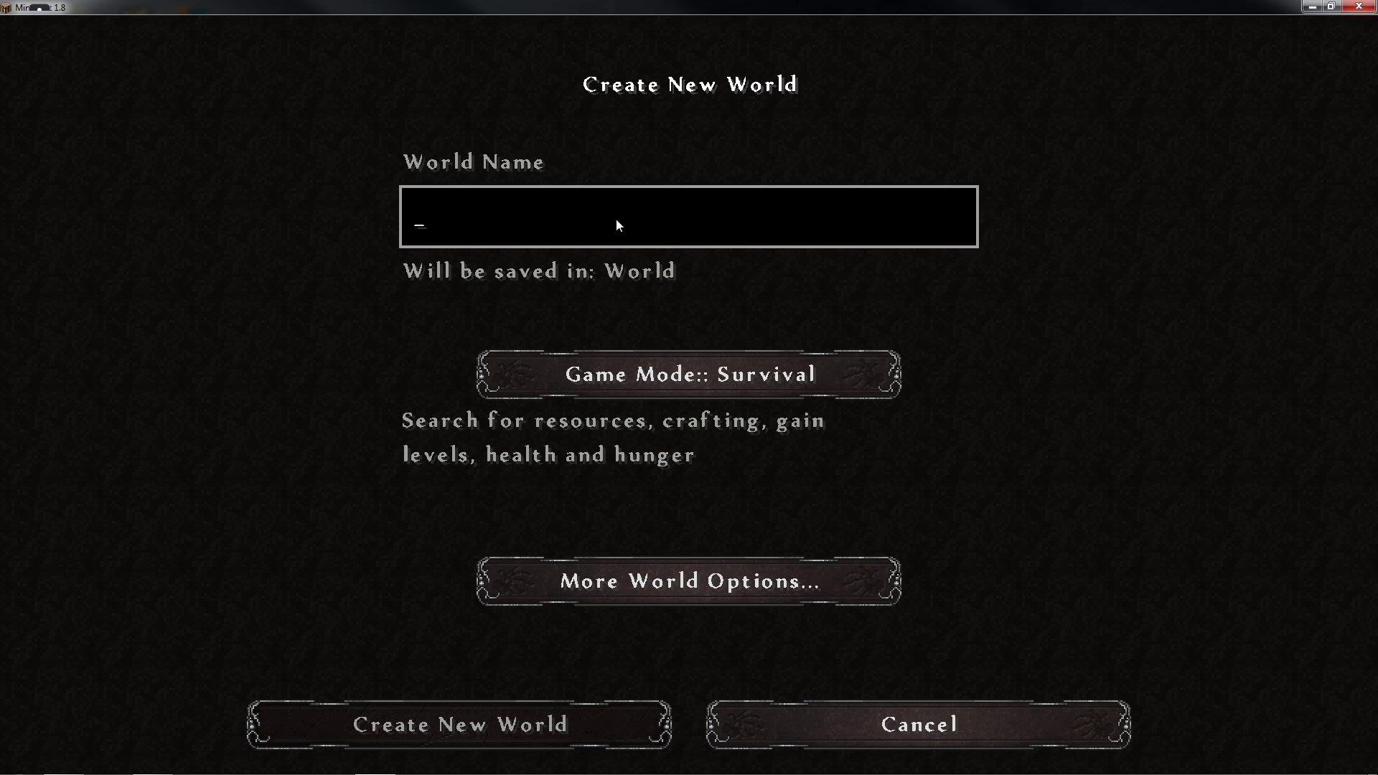
{"action": "type", "text": "Op"}
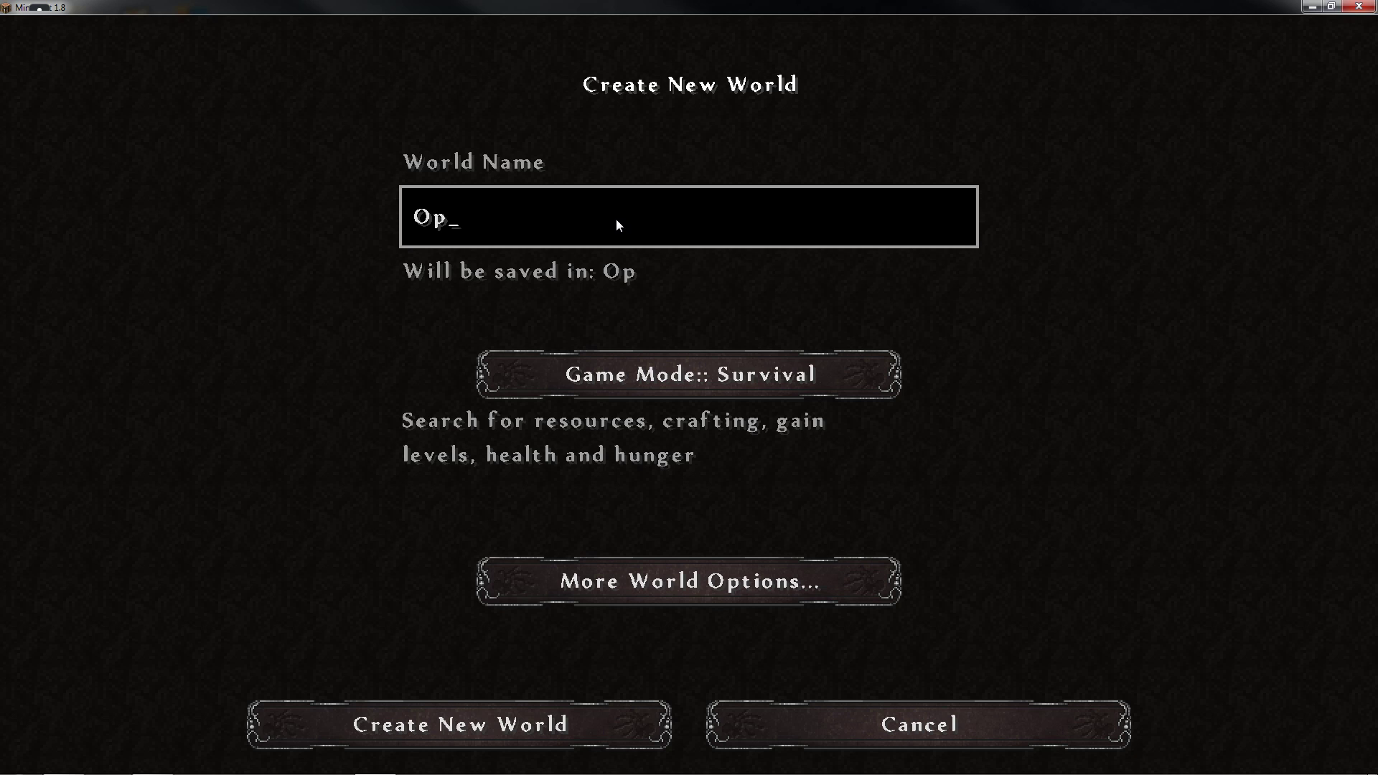
{"action": "type", "text": "ti test"}
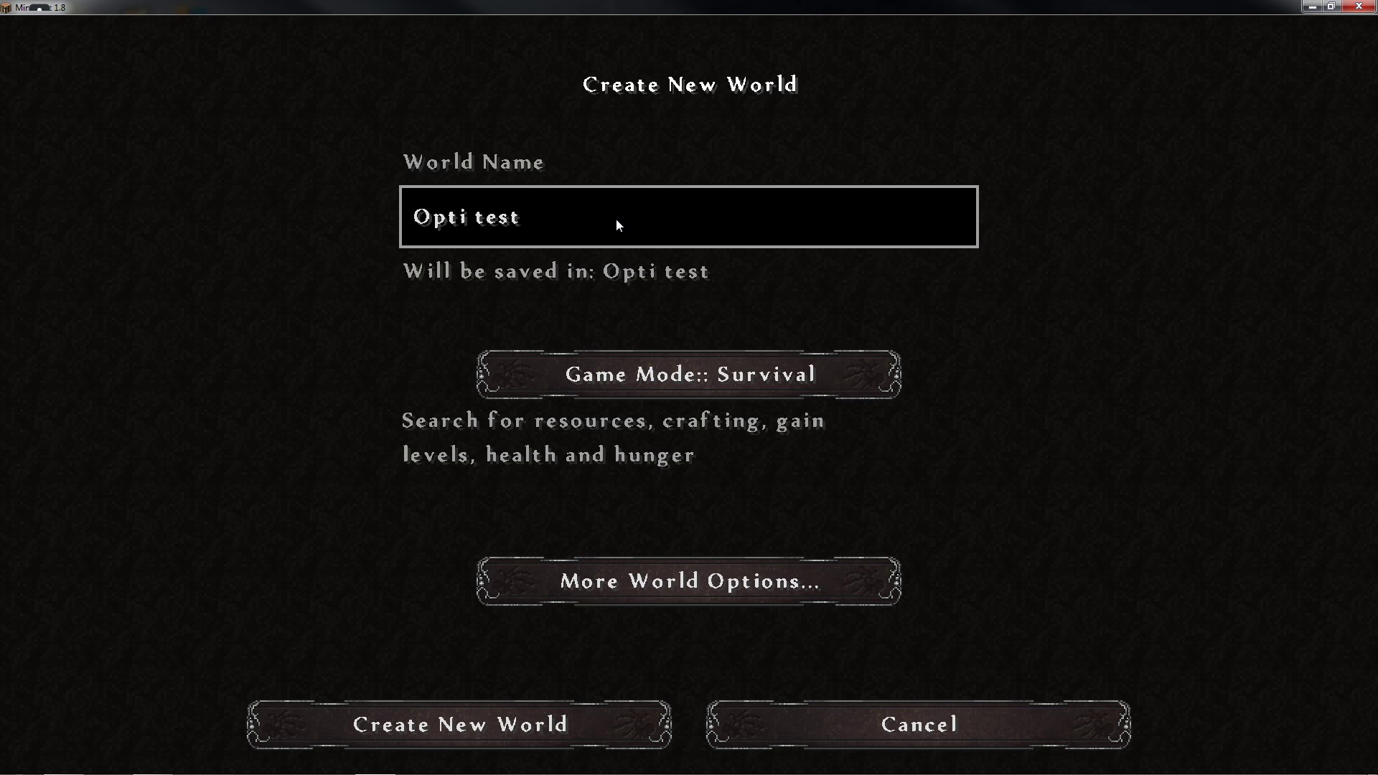
{"action": "left_click", "coordinate": [687, 381]}
{"action": "left_click", "coordinate": [788, 376]}
{"action": "left_click", "coordinate": [753, 582]}
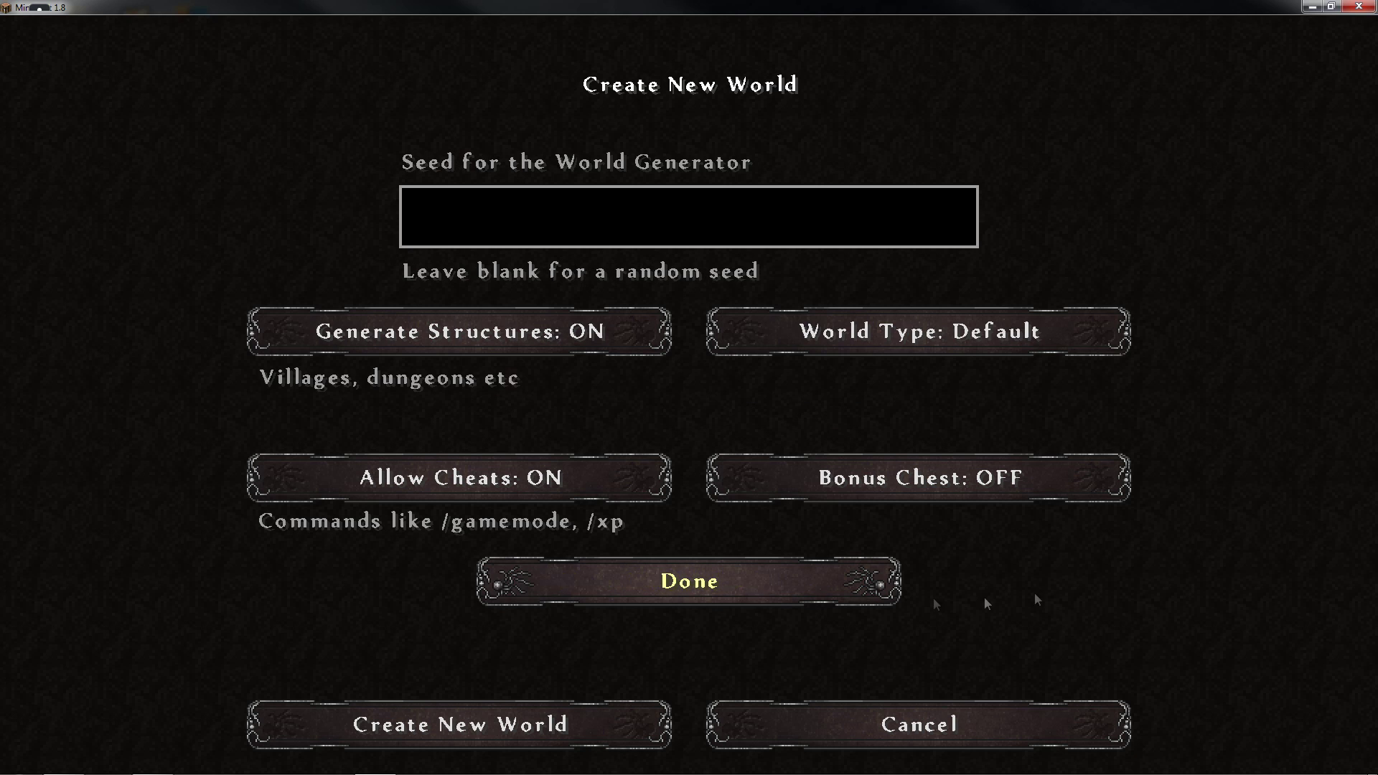
{"action": "left_click", "coordinate": [940, 343]}
{"action": "left_click", "coordinate": [1054, 350]}
{"action": "left_click", "coordinate": [1037, 348]}
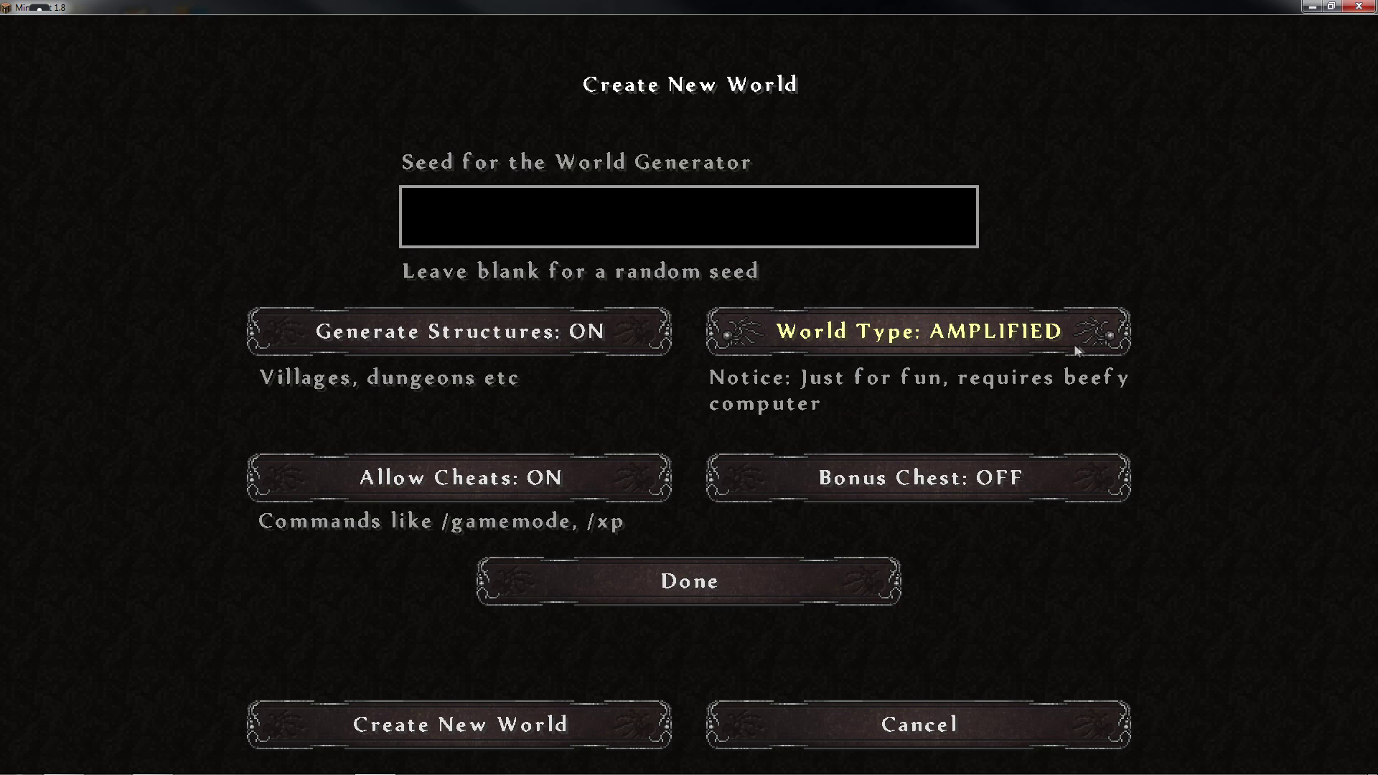
{"action": "left_click", "coordinate": [1038, 348]}
{"action": "left_click", "coordinate": [1041, 346]}
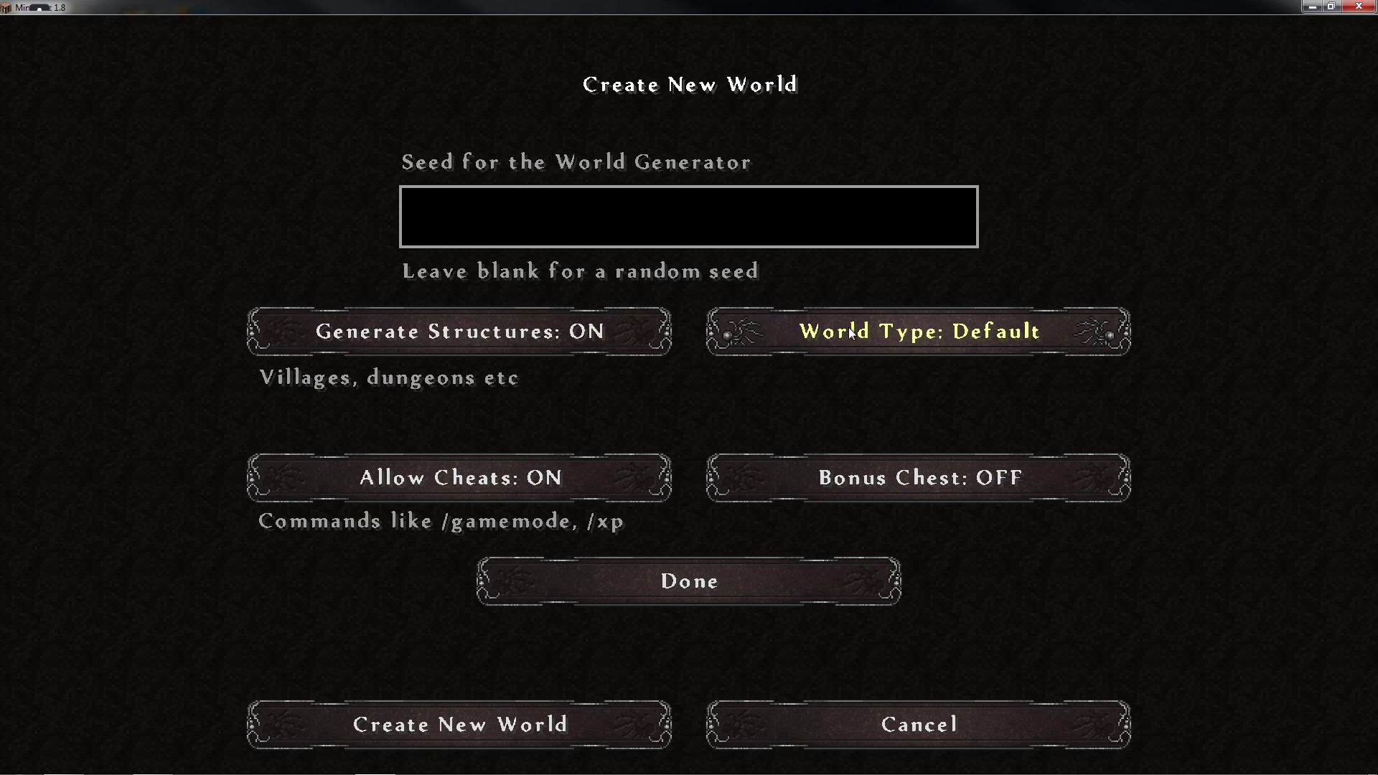
Step: Create the new world with the Default world type and enter it
{"action": "left_click", "coordinate": [632, 486]}
{"action": "left_click", "coordinate": [632, 486]}
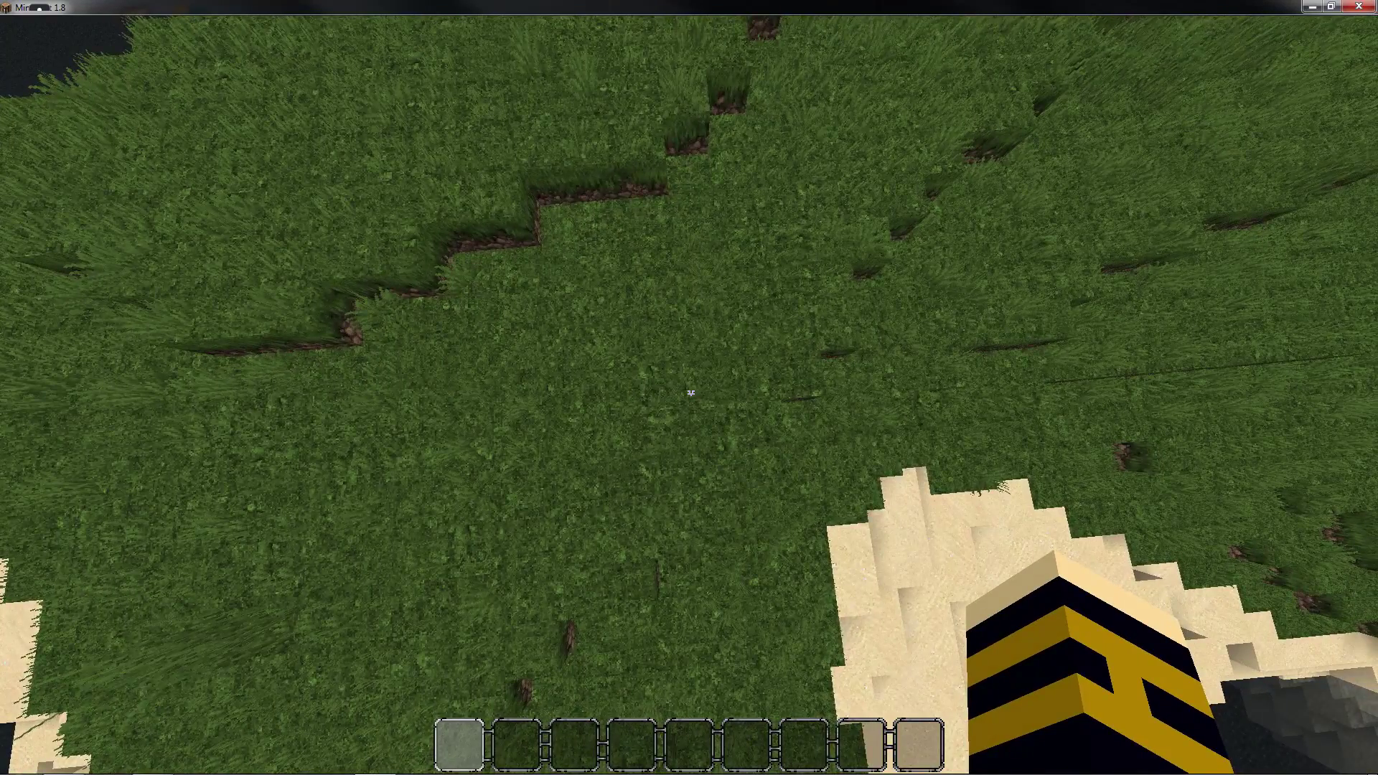
Step: Set Connected Textures to OFF in the quality video settings and return to the game
{"action": "key", "text": "Escape"}
{"action": "left_click", "coordinate": [502, 468]}
{"action": "left_click", "coordinate": [435, 432]}
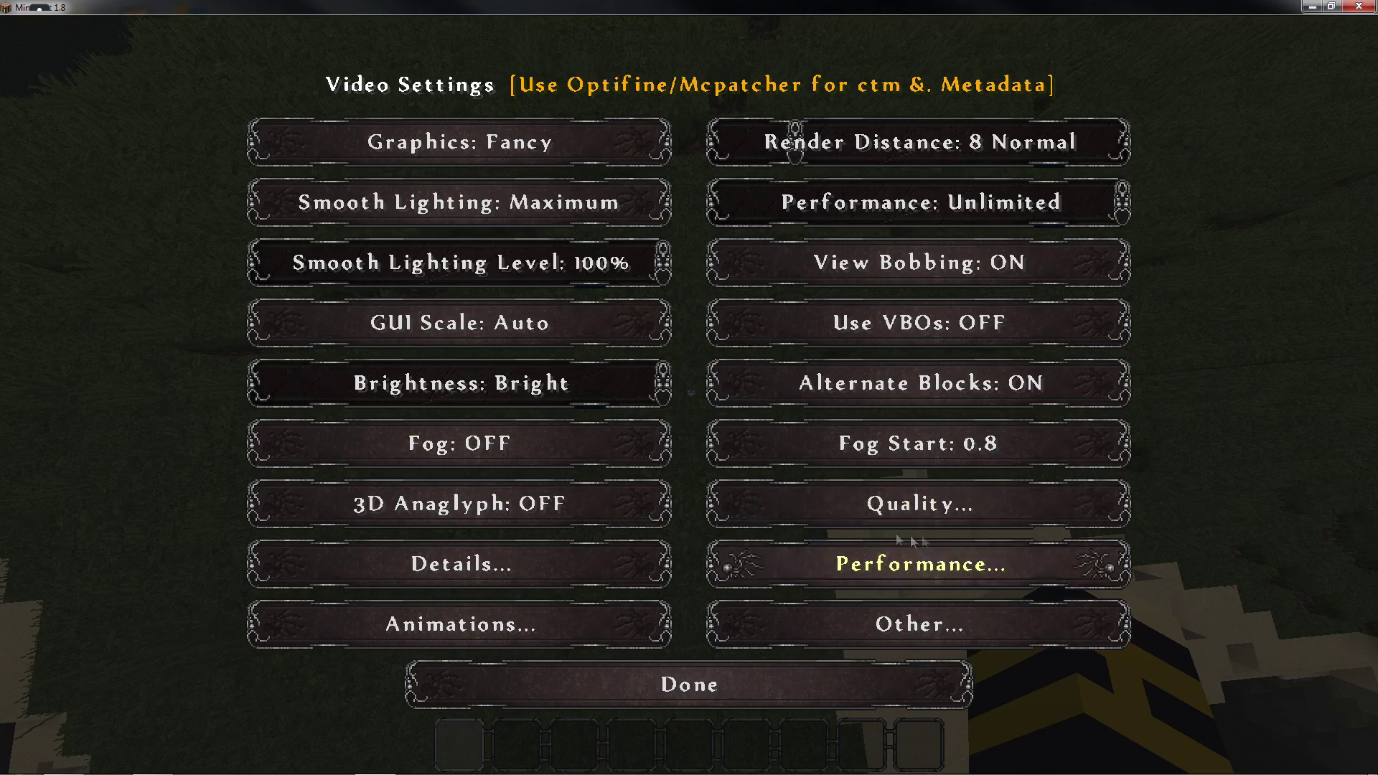
{"action": "left_click", "coordinate": [833, 504]}
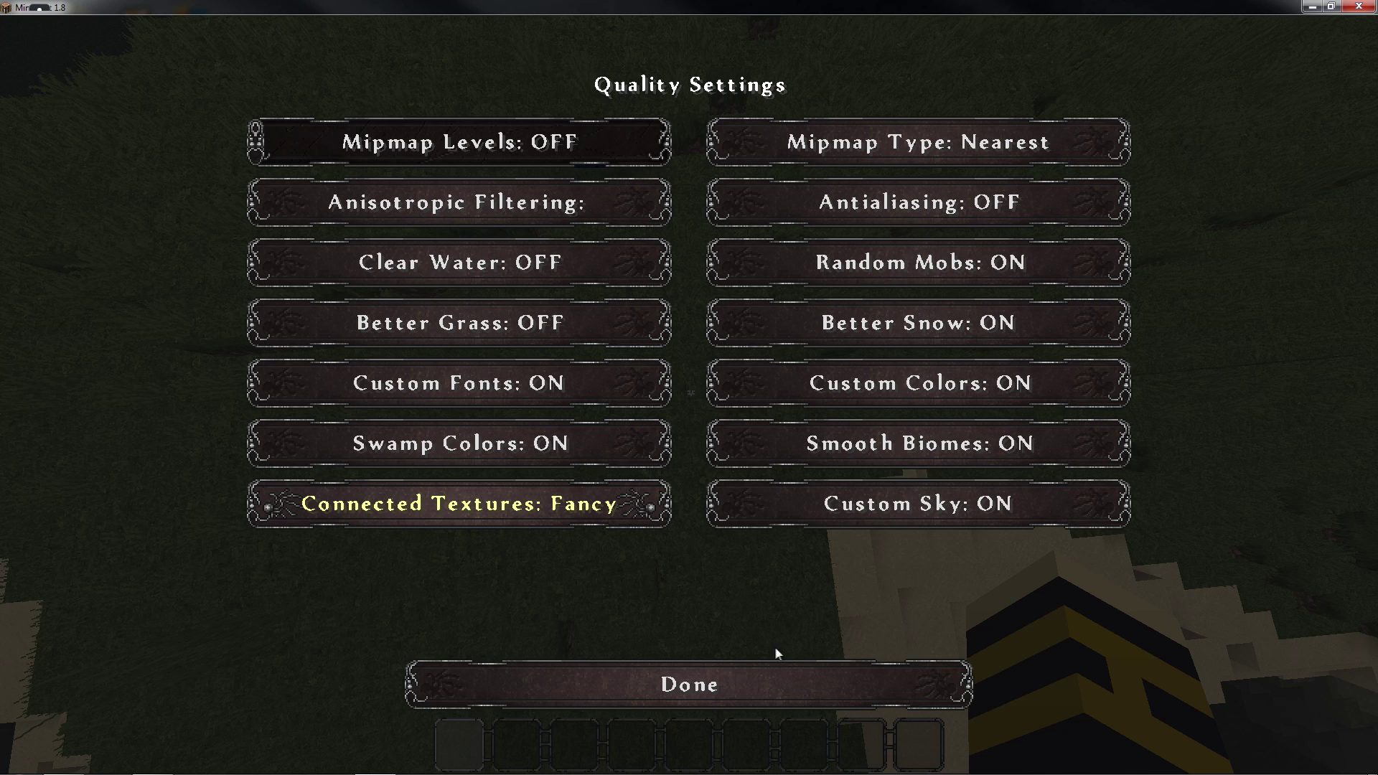
{"action": "left_click", "coordinate": [494, 508]}
{"action": "key", "text": "Escape"}
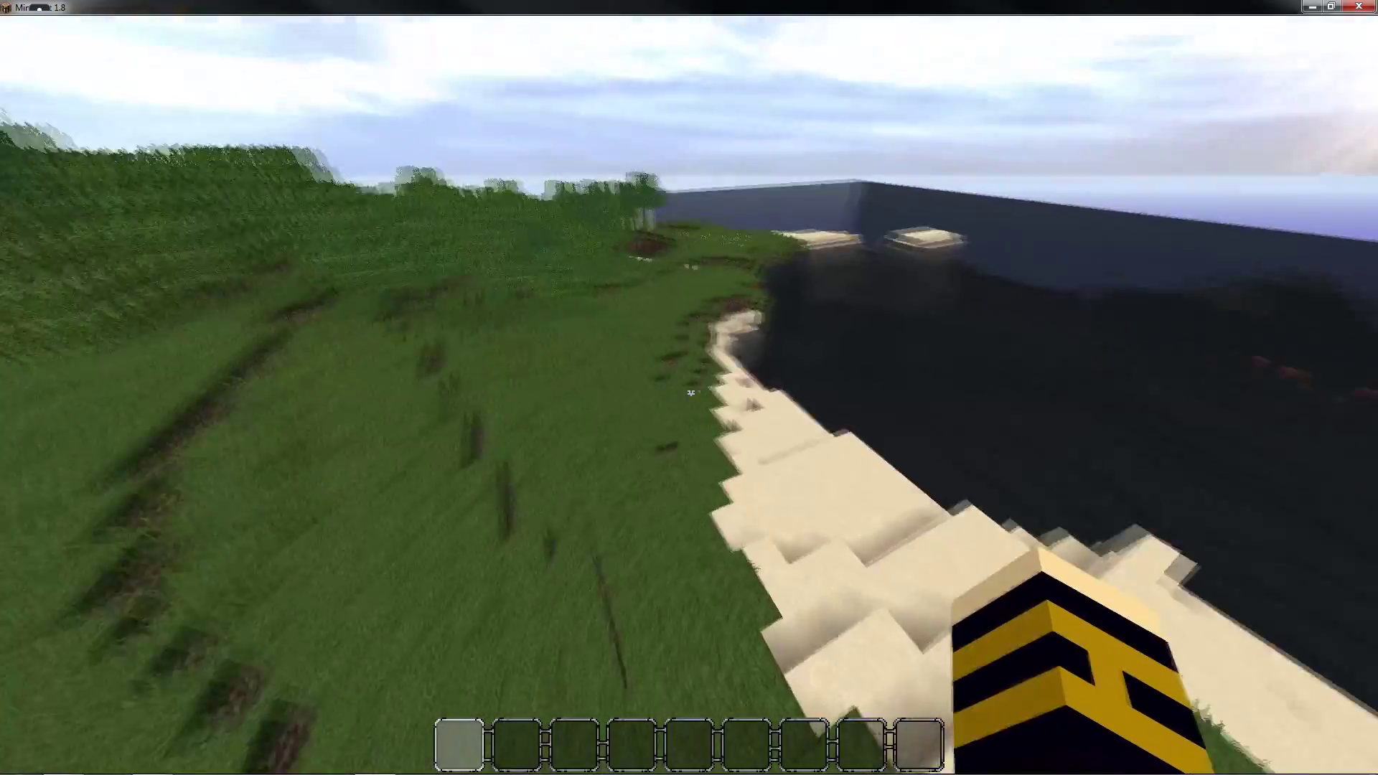
Step: Find Smooth Sandstone in the creative inventory and put it in the first hotbar slot
{"action": "key", "text": "e"}
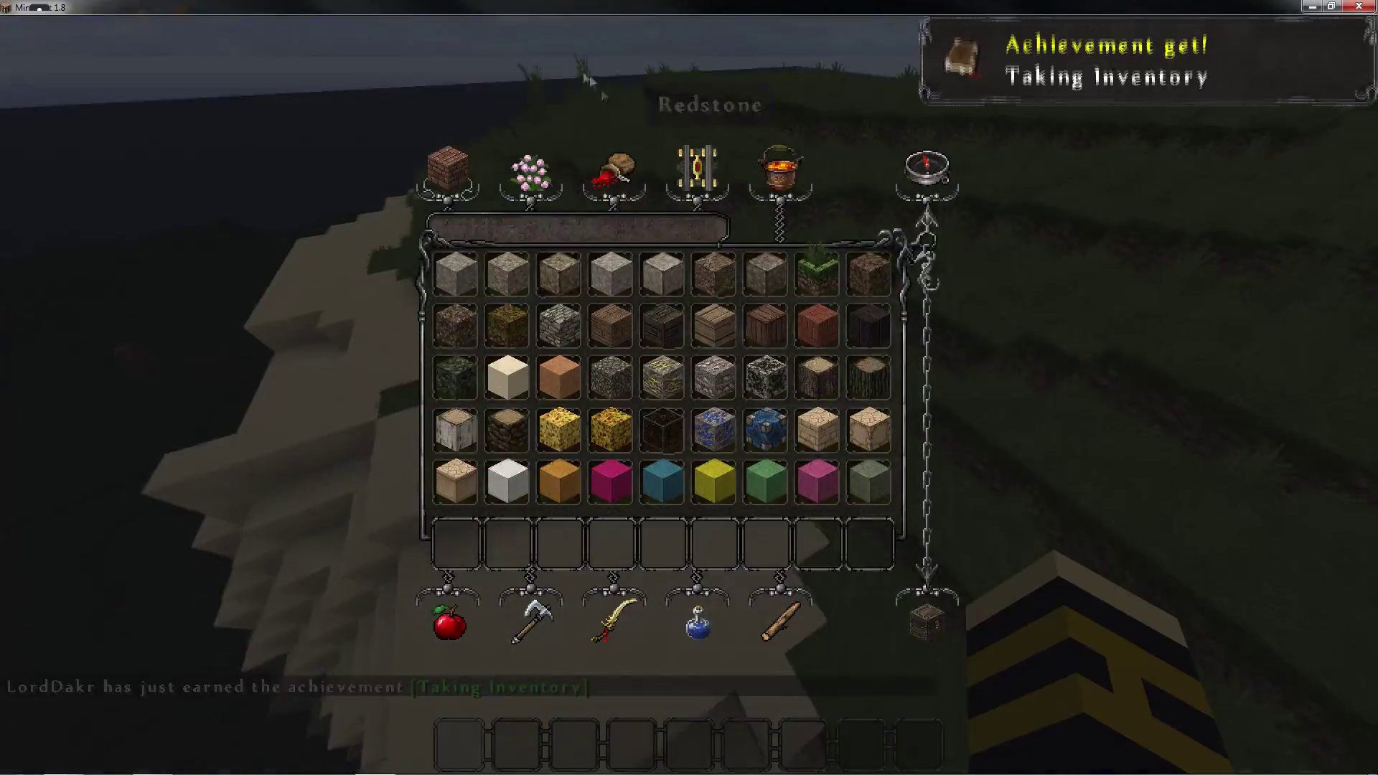
{"action": "scroll", "coordinate": [837, 315], "scroll_direction": "down", "scroll_amount": 3}
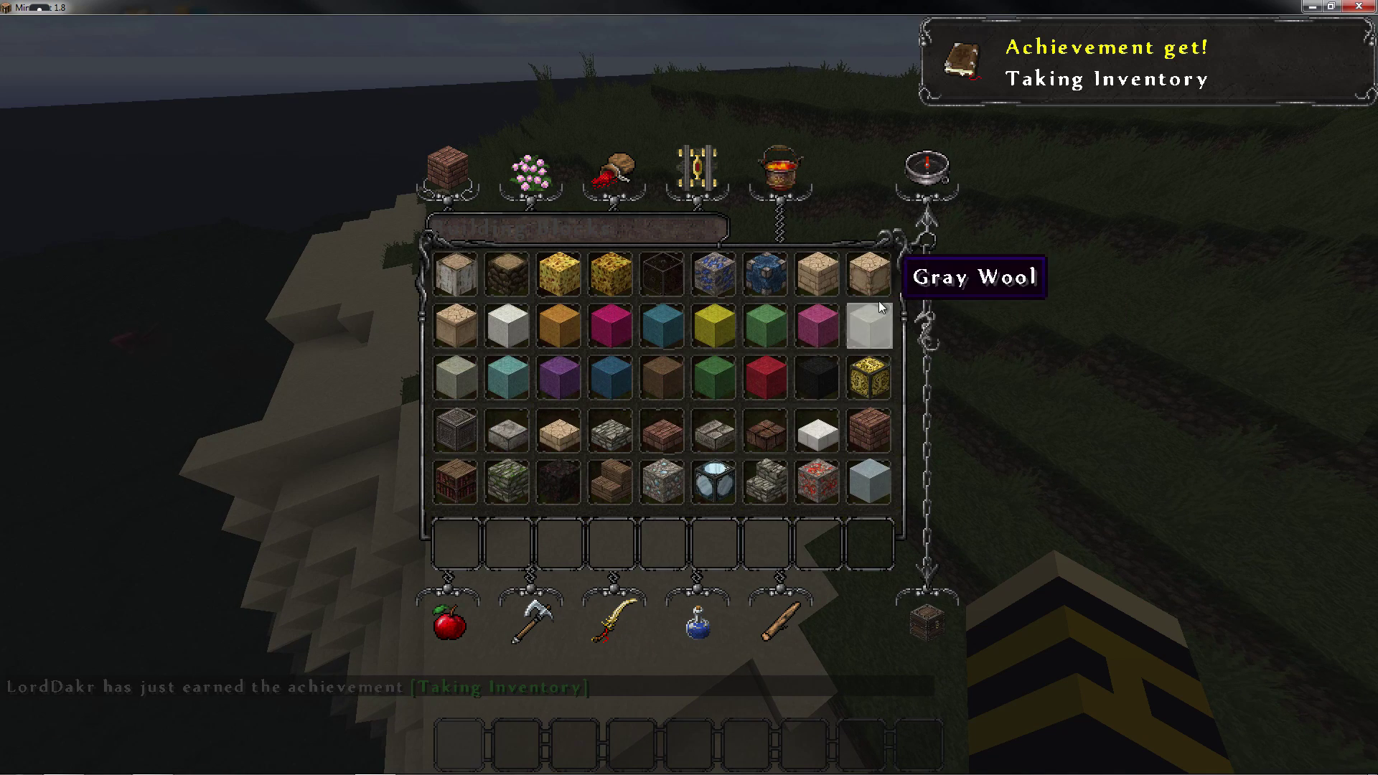
{"action": "scroll", "coordinate": [882, 307], "scroll_direction": "down", "scroll_amount": 8}
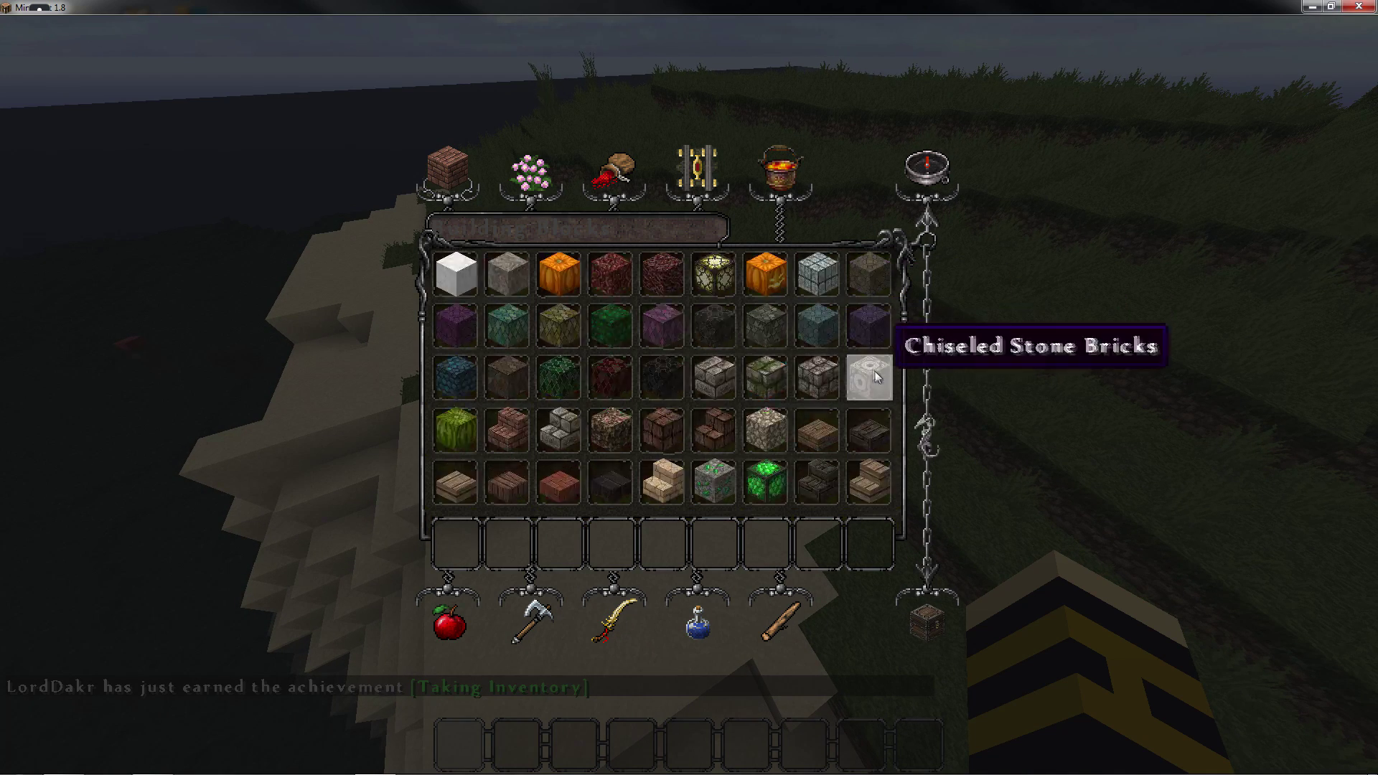
{"action": "scroll", "coordinate": [883, 380], "scroll_direction": "up", "scroll_amount": 5}
{"action": "left_click", "coordinate": [456, 428]}
{"action": "left_click", "coordinate": [456, 545]}
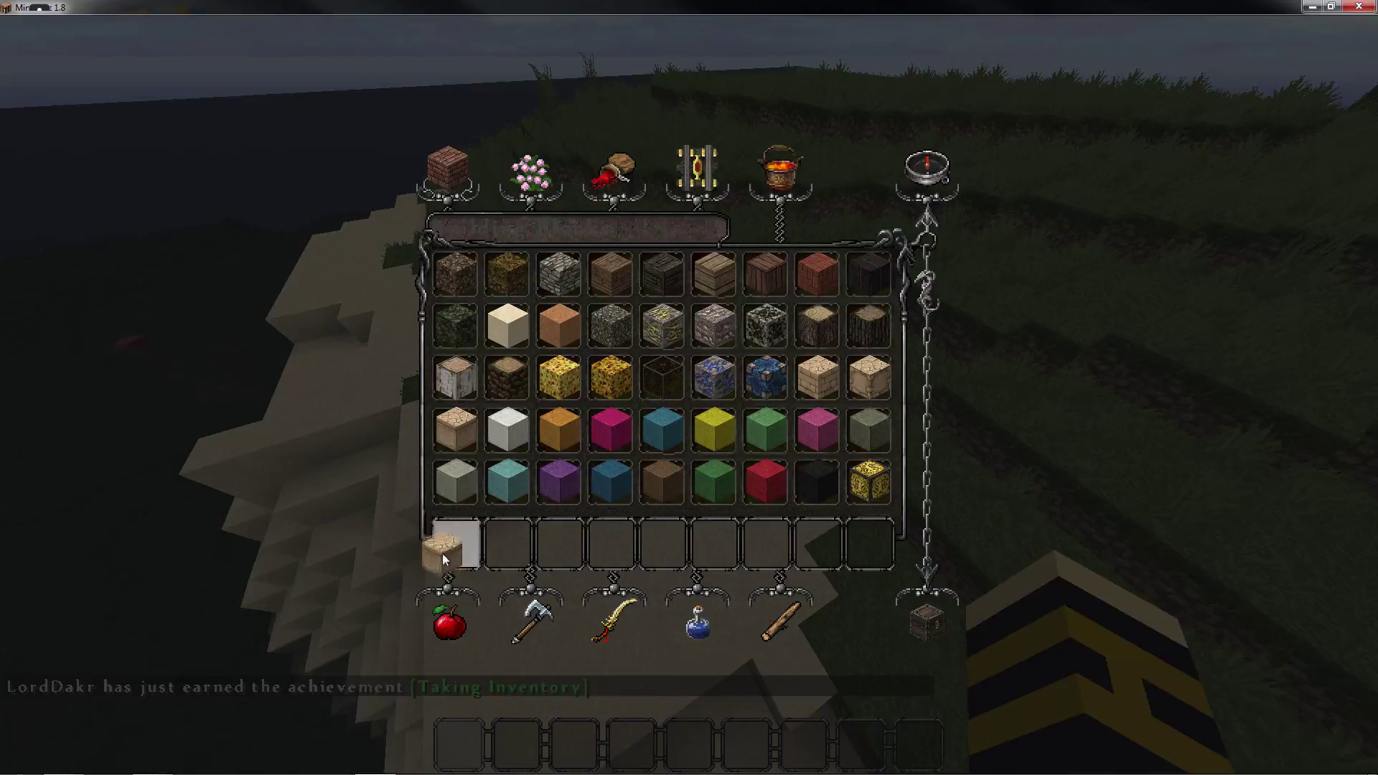
{"action": "key", "text": "e"}
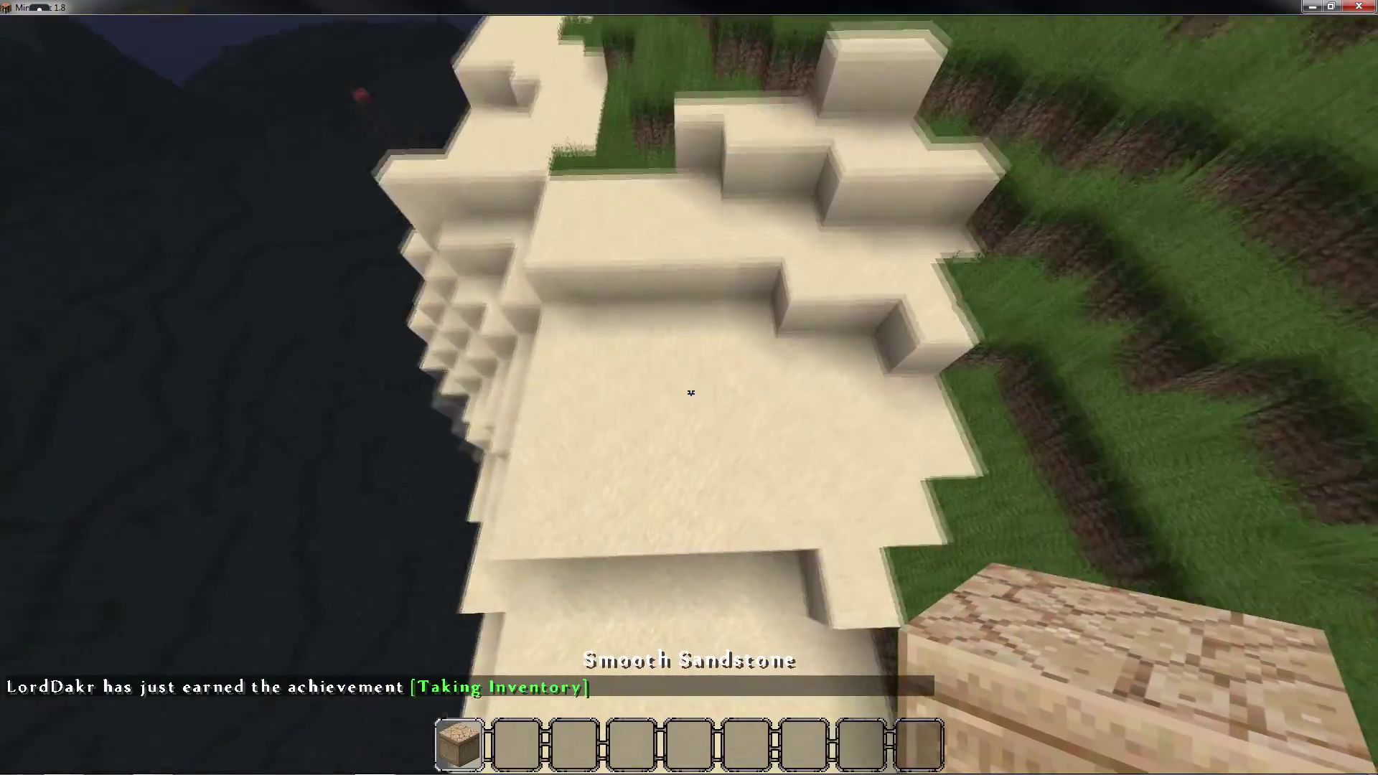
Step: Build a Smooth Sandstone frame on the sand, five blocks wide and five high, with two pillars and a top row
{"action": "right_click", "coordinate": [691, 392]}
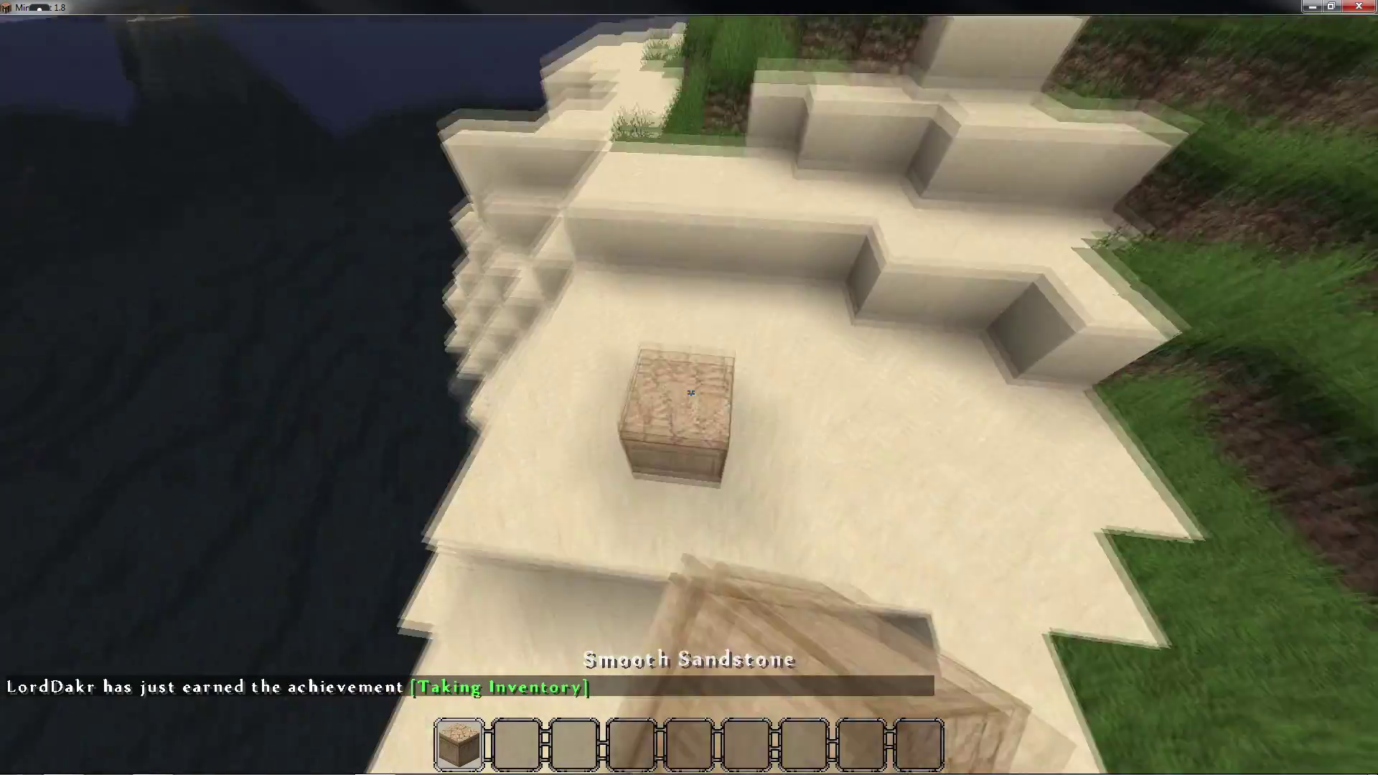
{"action": "right_click", "coordinate": [691, 393]}
{"action": "right_click", "coordinate": [691, 393]}
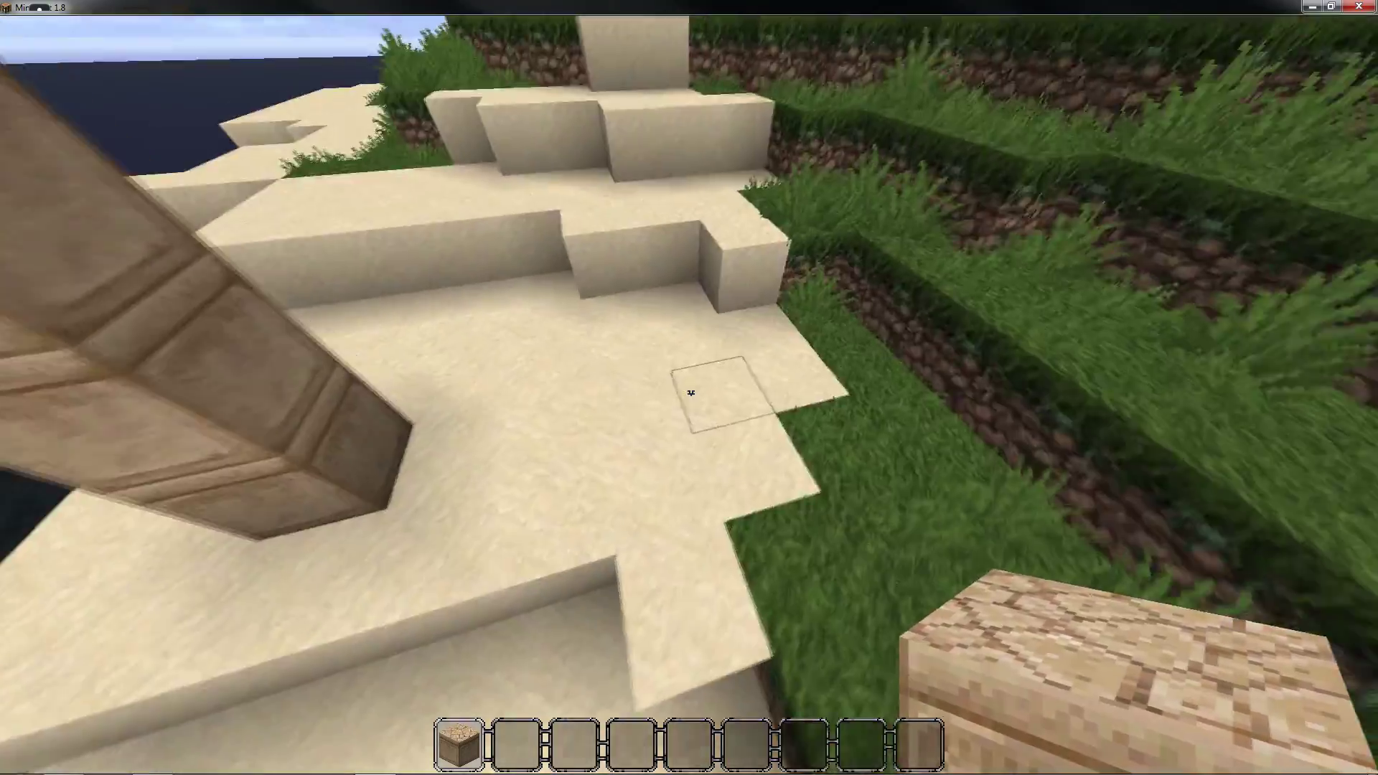
{"action": "right_click", "coordinate": [691, 393]}
{"action": "right_click", "coordinate": [690, 392]}
{"action": "right_click", "coordinate": [691, 393]}
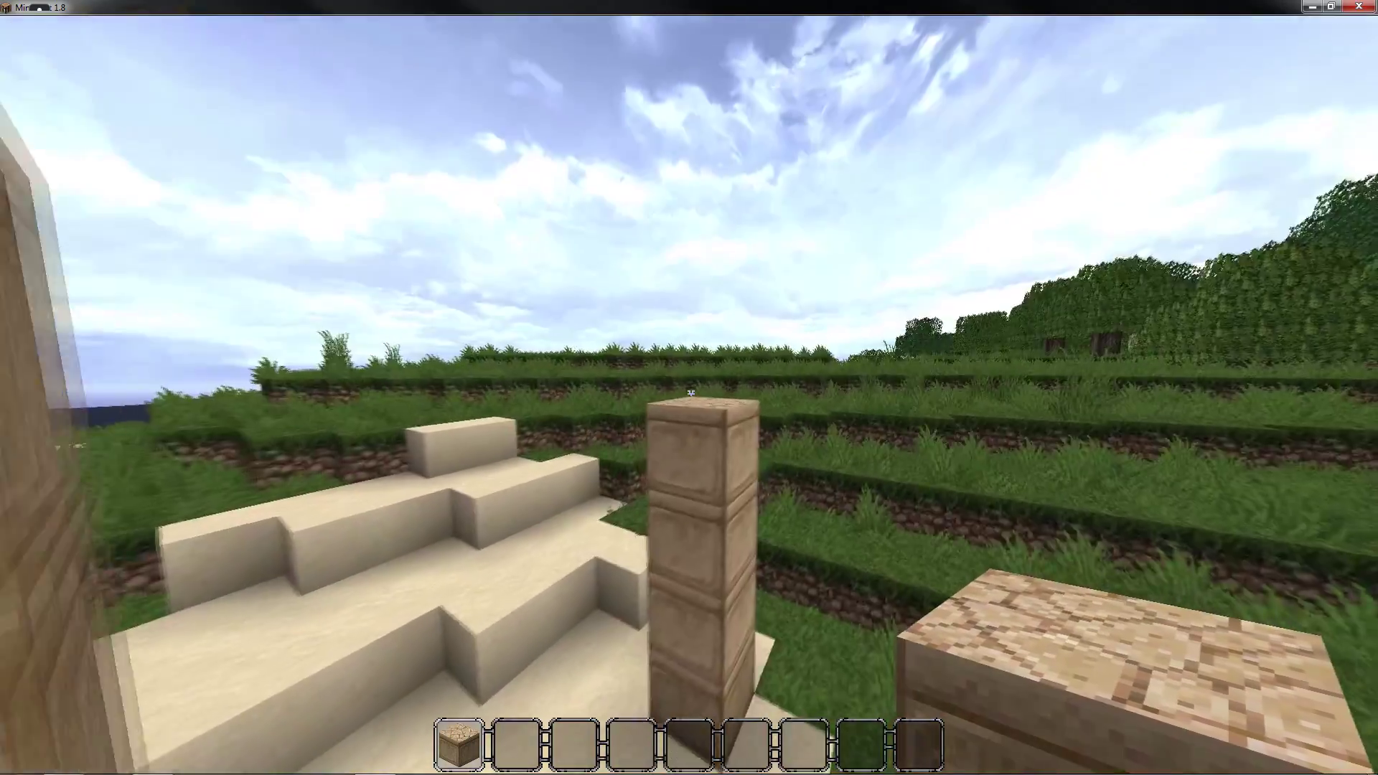
{"action": "right_click", "coordinate": [691, 393]}
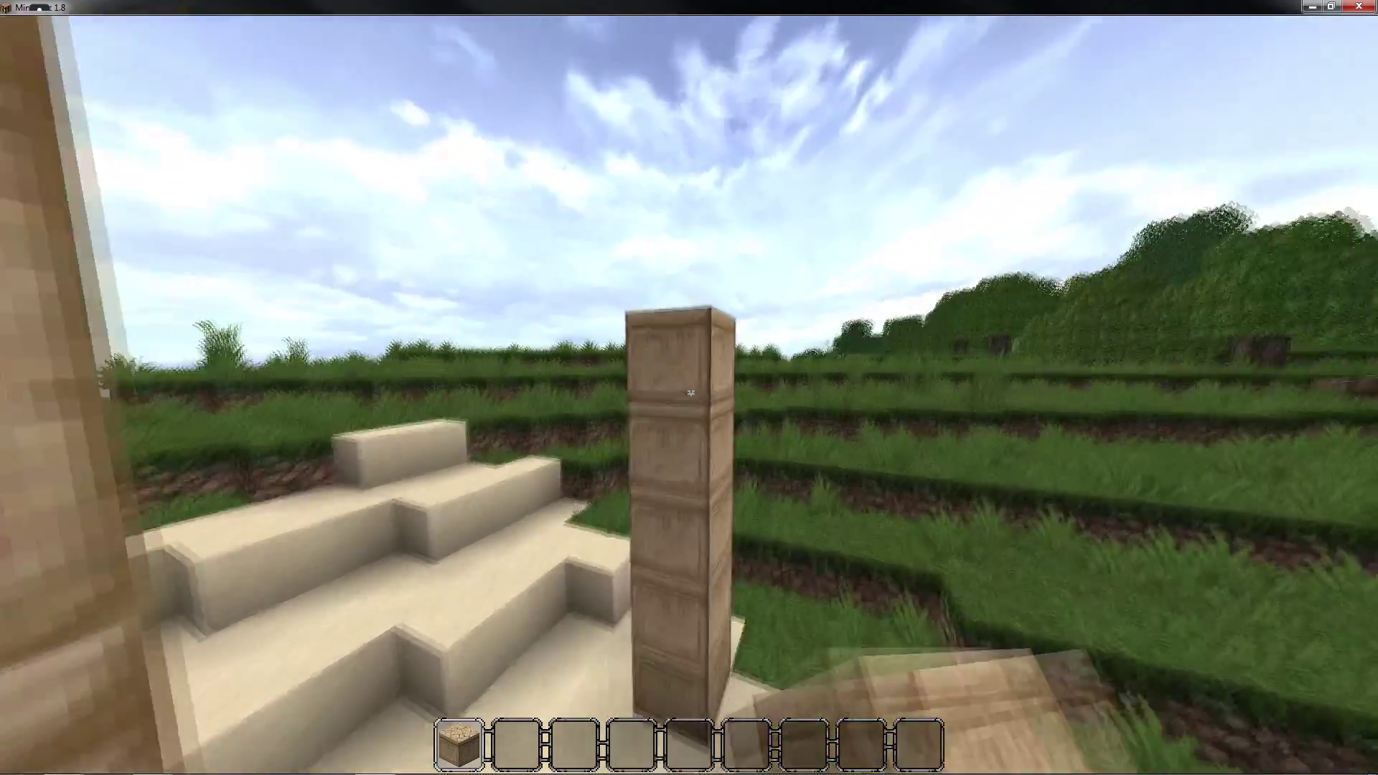
{"action": "right_click", "coordinate": [690, 393]}
{"action": "right_click", "coordinate": [690, 393]}
Step: Put Chiseled Sandstone in the second hotbar slot and select it for building
{"action": "key", "text": "e"}
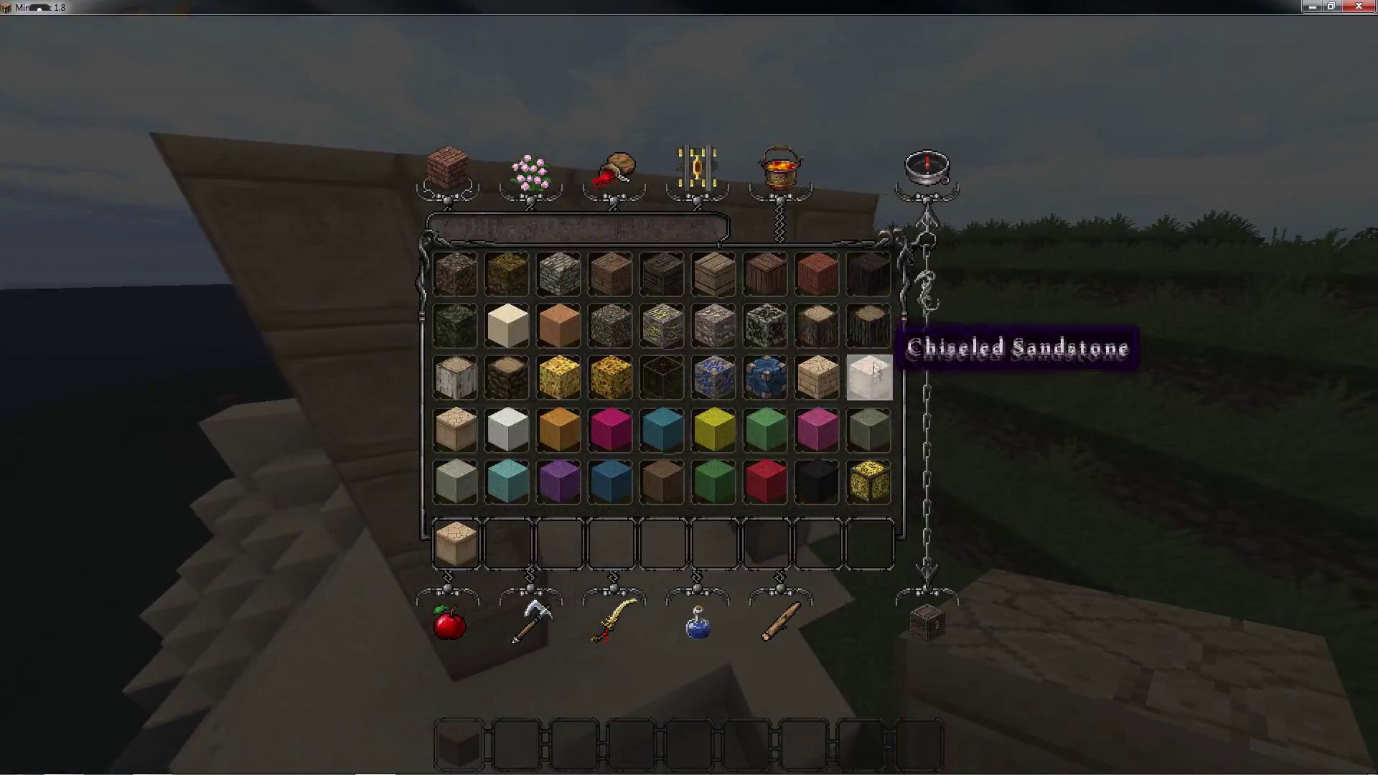
{"action": "left_click", "coordinate": [871, 376]}
{"action": "left_click", "coordinate": [508, 545]}
{"action": "key", "text": "e"}
{"action": "key", "text": "2"}
Step: Fill the opening of the Smooth Sandstone frame with Chiseled Sandstone blocks
{"action": "right_click", "coordinate": [690, 393]}
{"action": "right_click", "coordinate": [691, 392]}
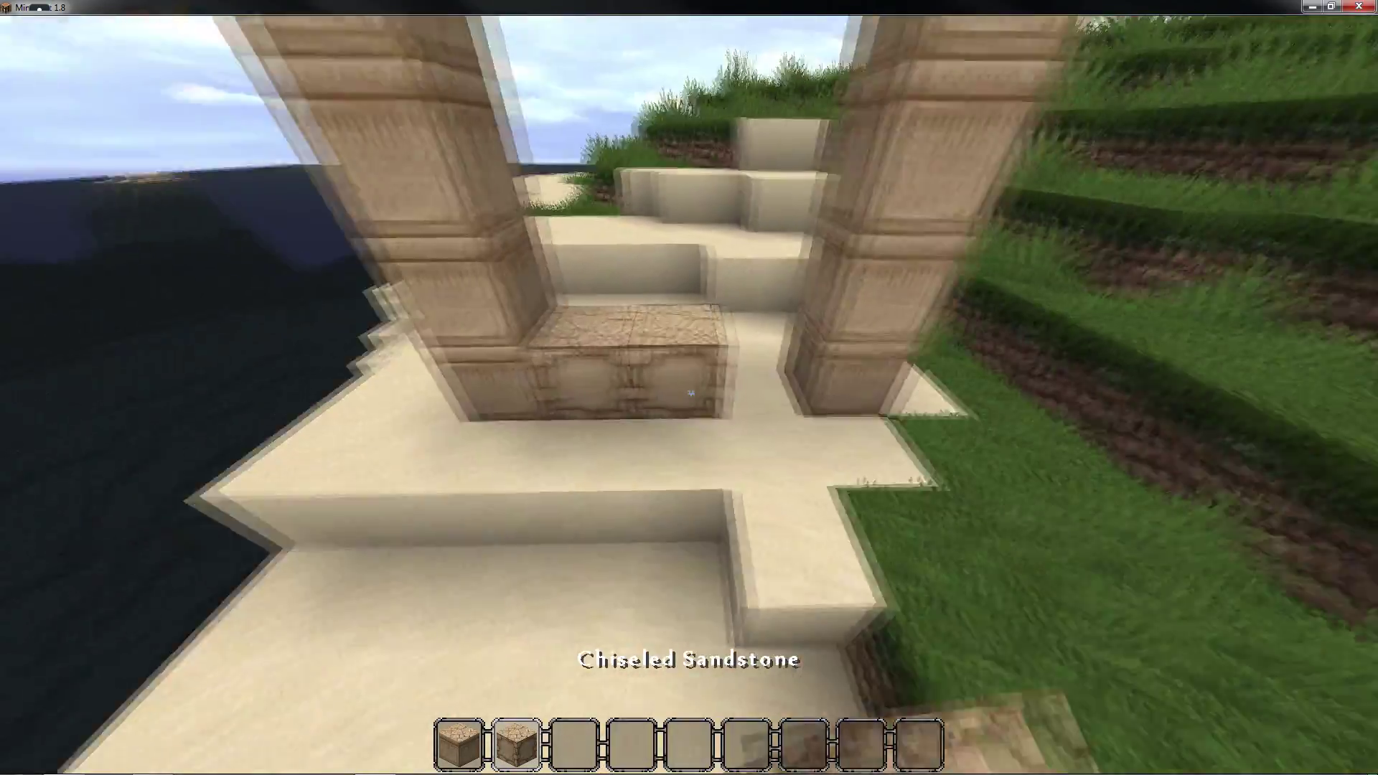
{"action": "right_click", "coordinate": [691, 392]}
{"action": "right_click", "coordinate": [691, 392]}
{"action": "right_click", "coordinate": [691, 393]}
{"action": "right_click", "coordinate": [691, 393]}
{"action": "right_click", "coordinate": [691, 393]}
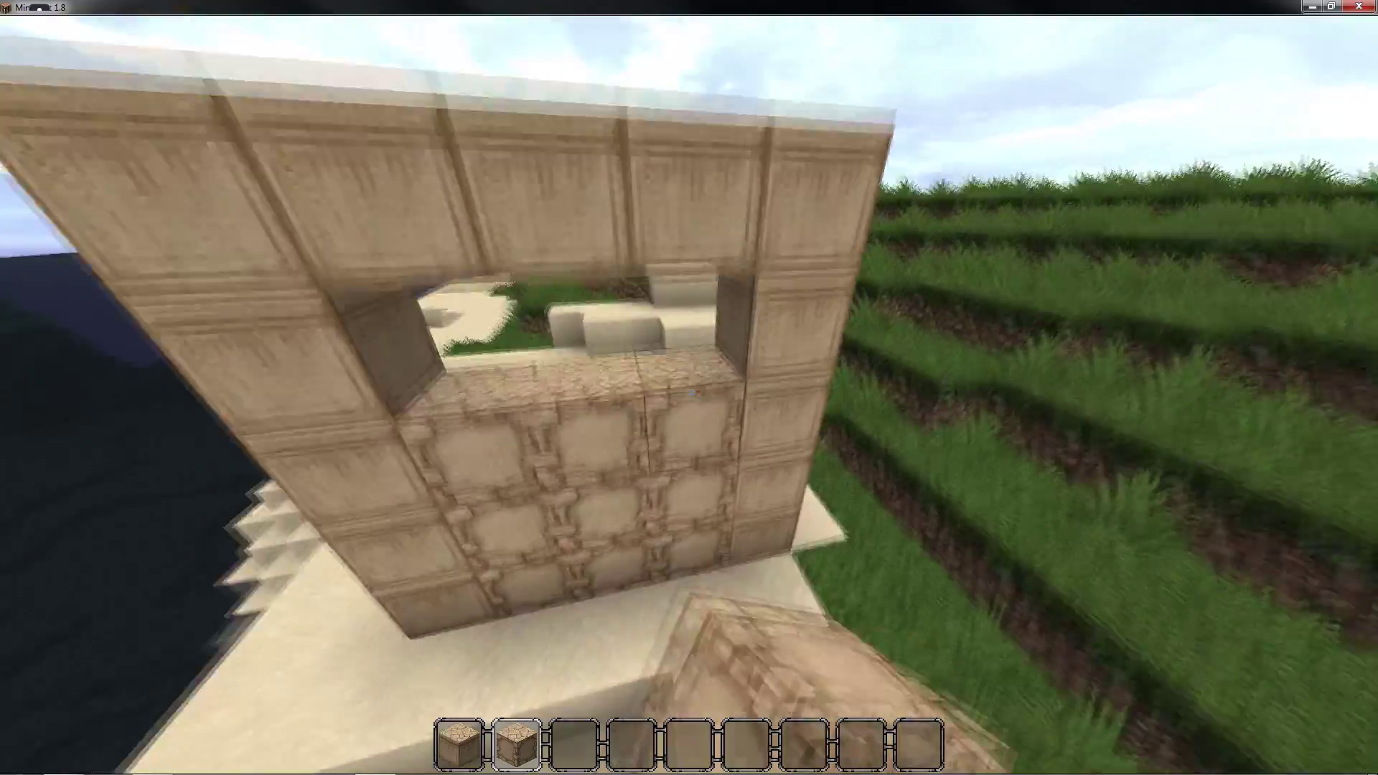
{"action": "right_click", "coordinate": [690, 393]}
{"action": "right_click", "coordinate": [691, 393]}
{"action": "right_click", "coordinate": [690, 392]}
Step: Turn Connected Textures back on in the quality video settings and return to the sandstone wall
{"action": "key", "text": "Escape"}
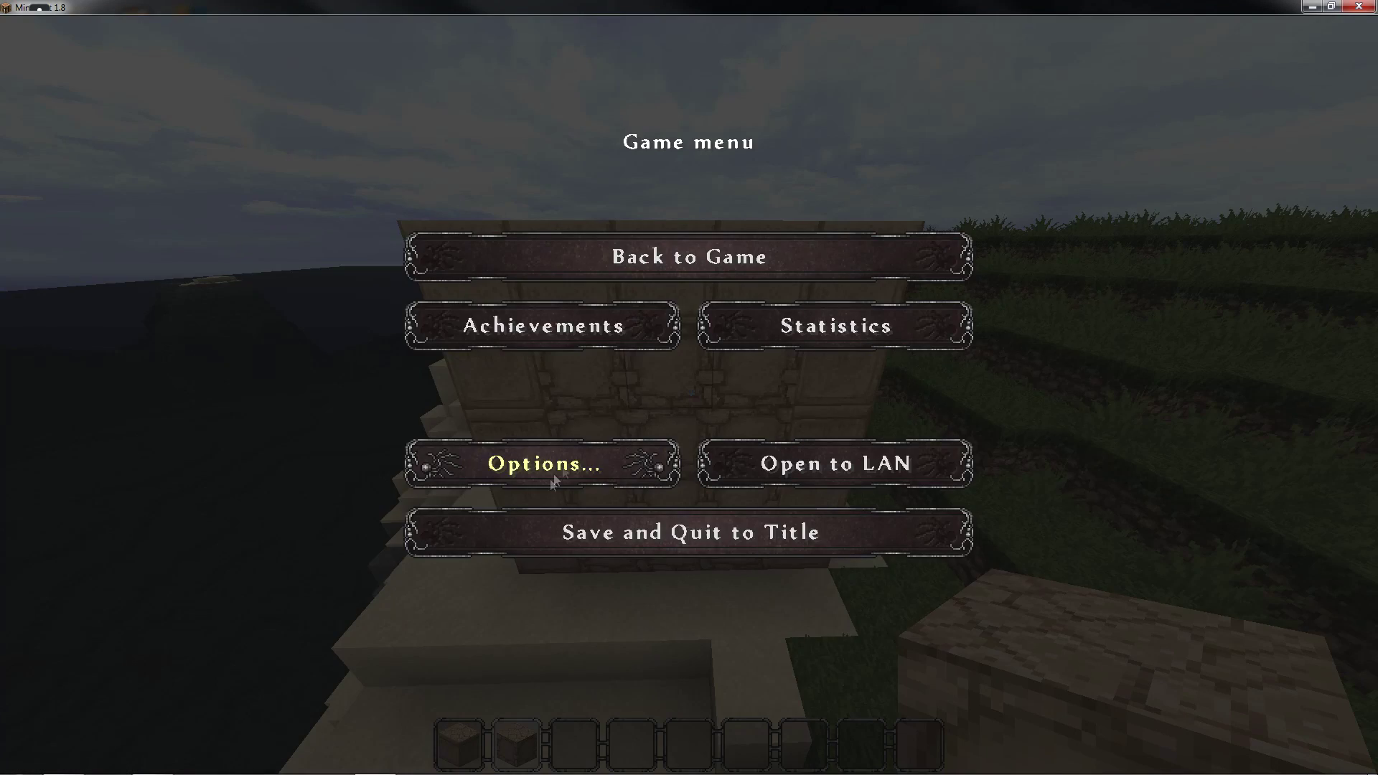
{"action": "left_click", "coordinate": [555, 468]}
{"action": "left_click", "coordinate": [567, 431]}
{"action": "left_click", "coordinate": [940, 505]}
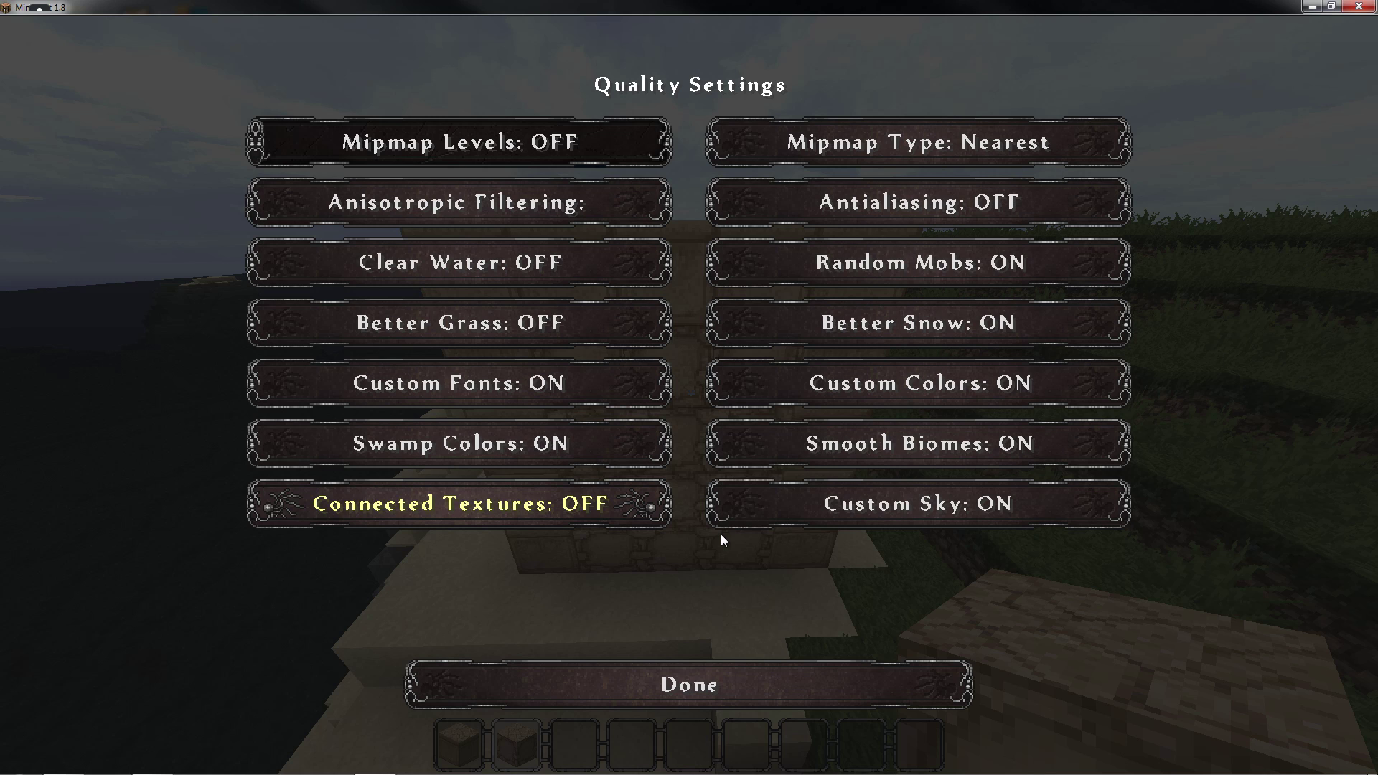
{"action": "left_click", "coordinate": [484, 506]}
{"action": "key", "text": "Escape"}
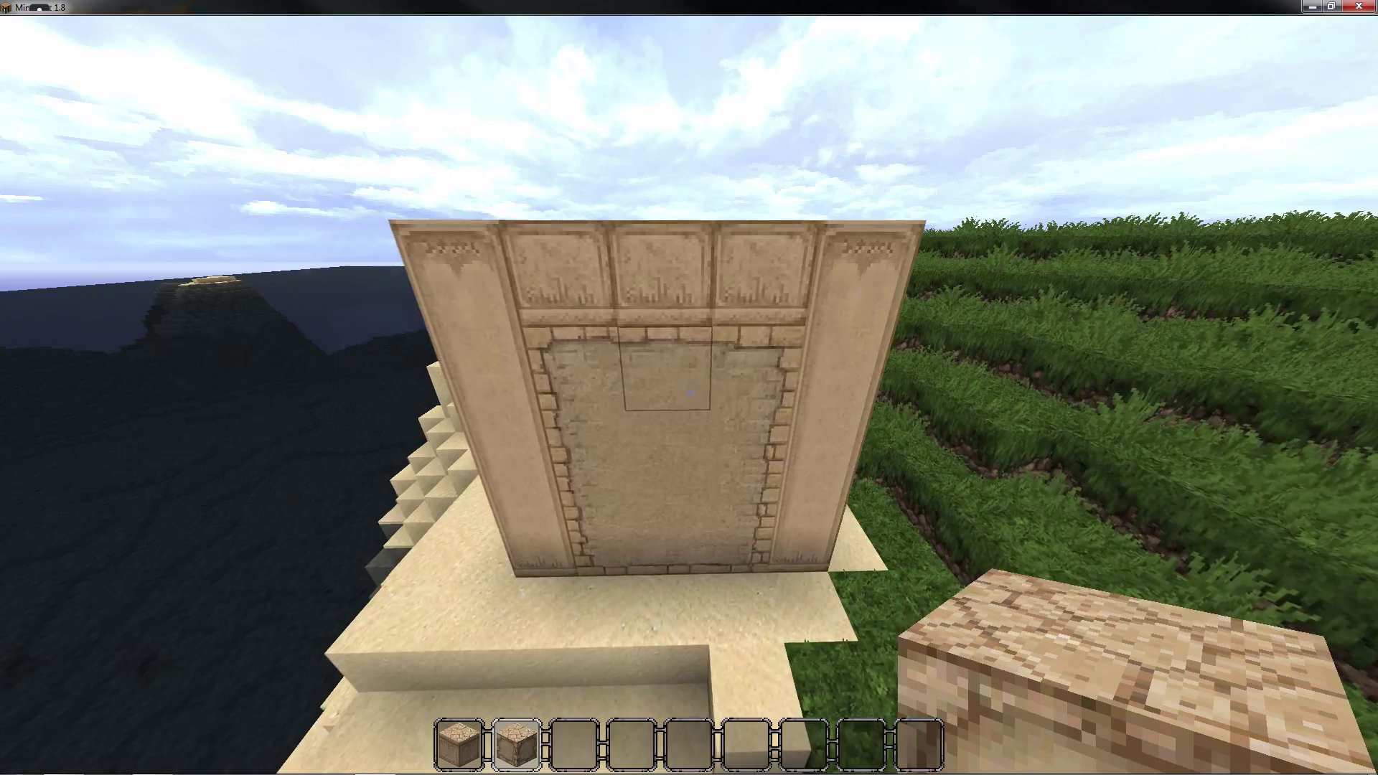
Step: Switch to the empty third hotbar slot and break a doorway one block wide and three high through the Chiseled Sandstone filling
{"action": "scroll", "coordinate": [689, 388], "scroll_direction": "down", "scroll_amount": 1}
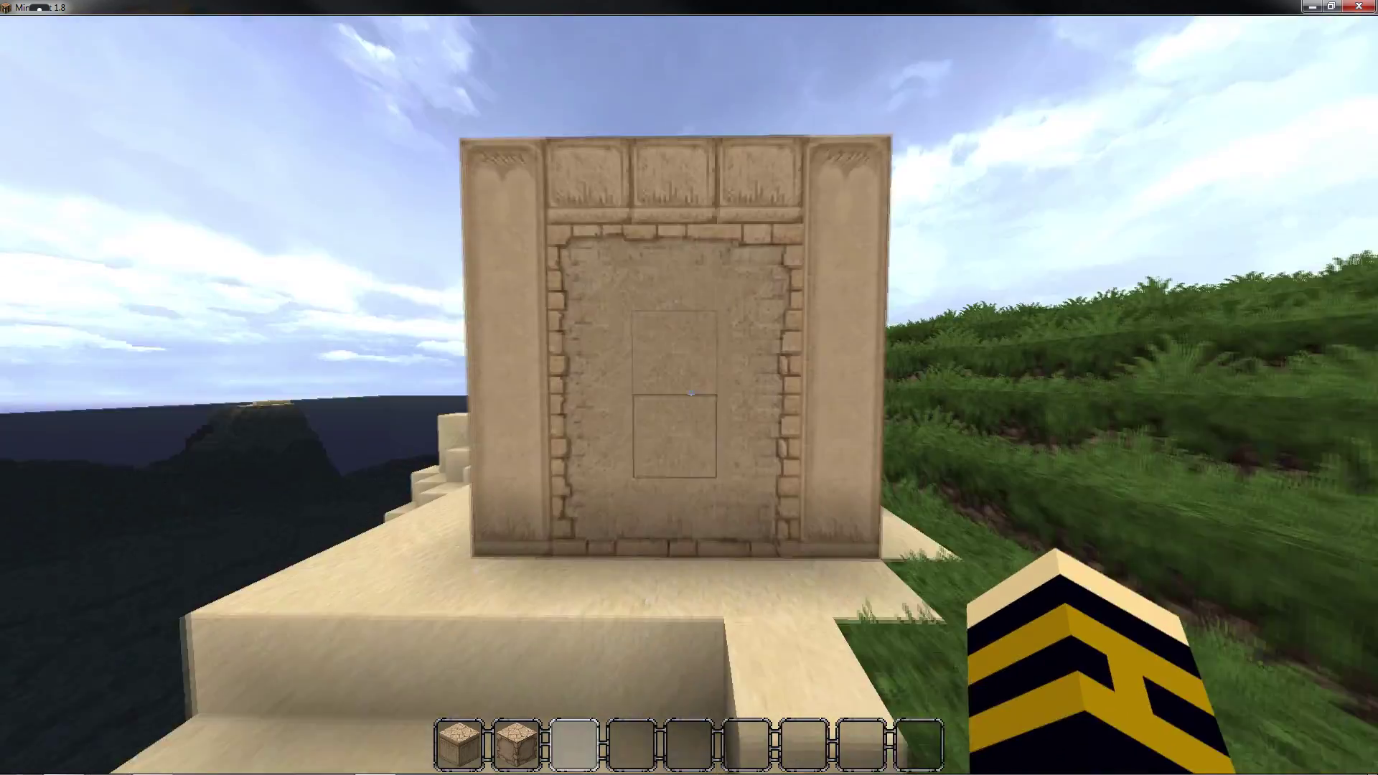
{"action": "left_click", "coordinate": [689, 388]}
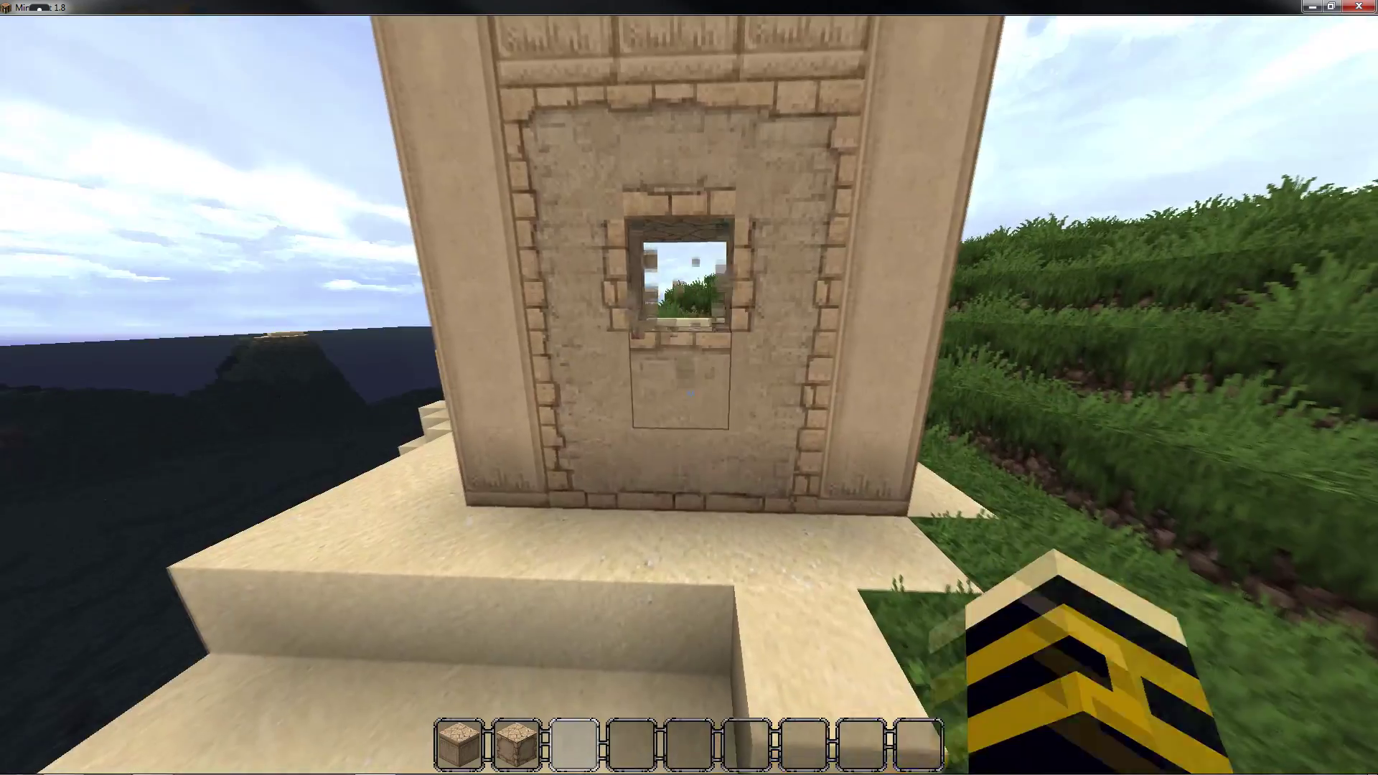
{"action": "left_click", "coordinate": [689, 388]}
{"action": "key", "text": "s"}
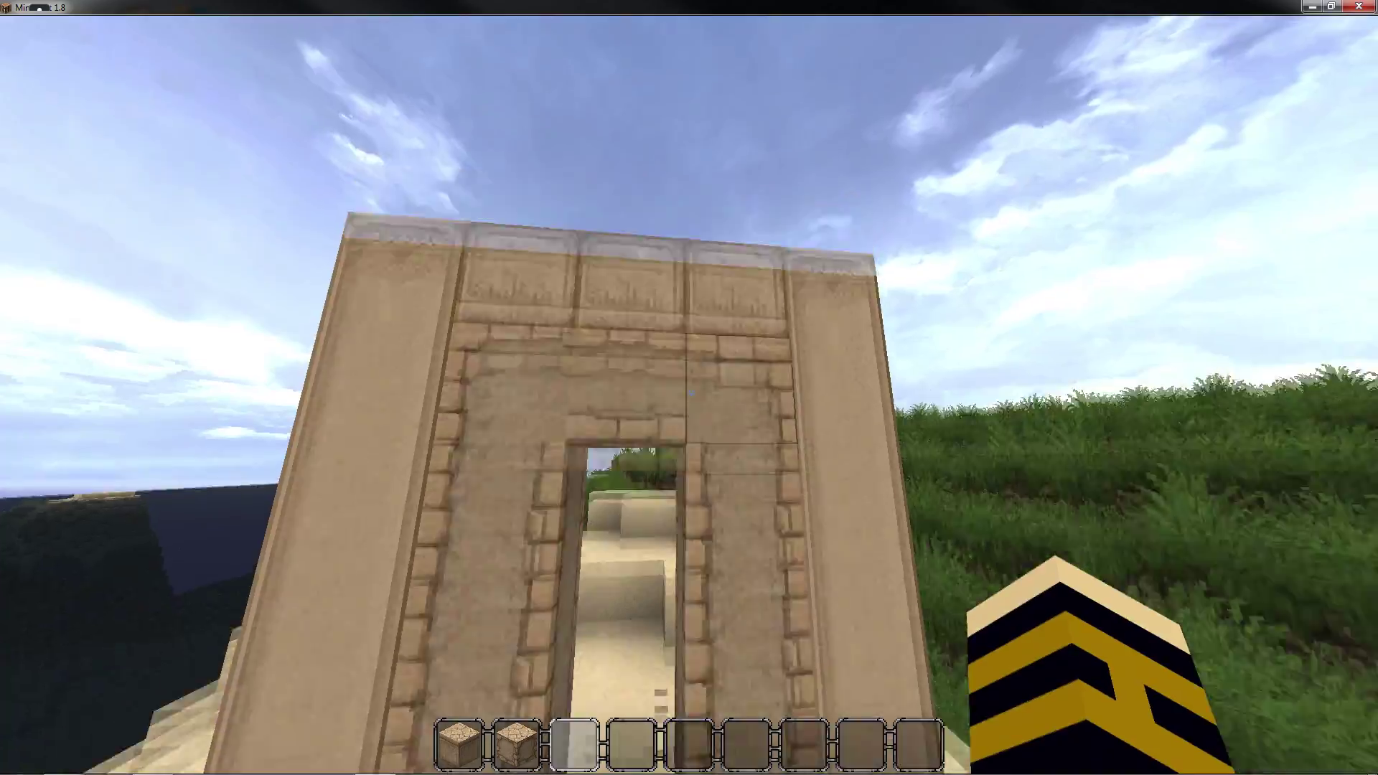
{"action": "key", "text": "s"}
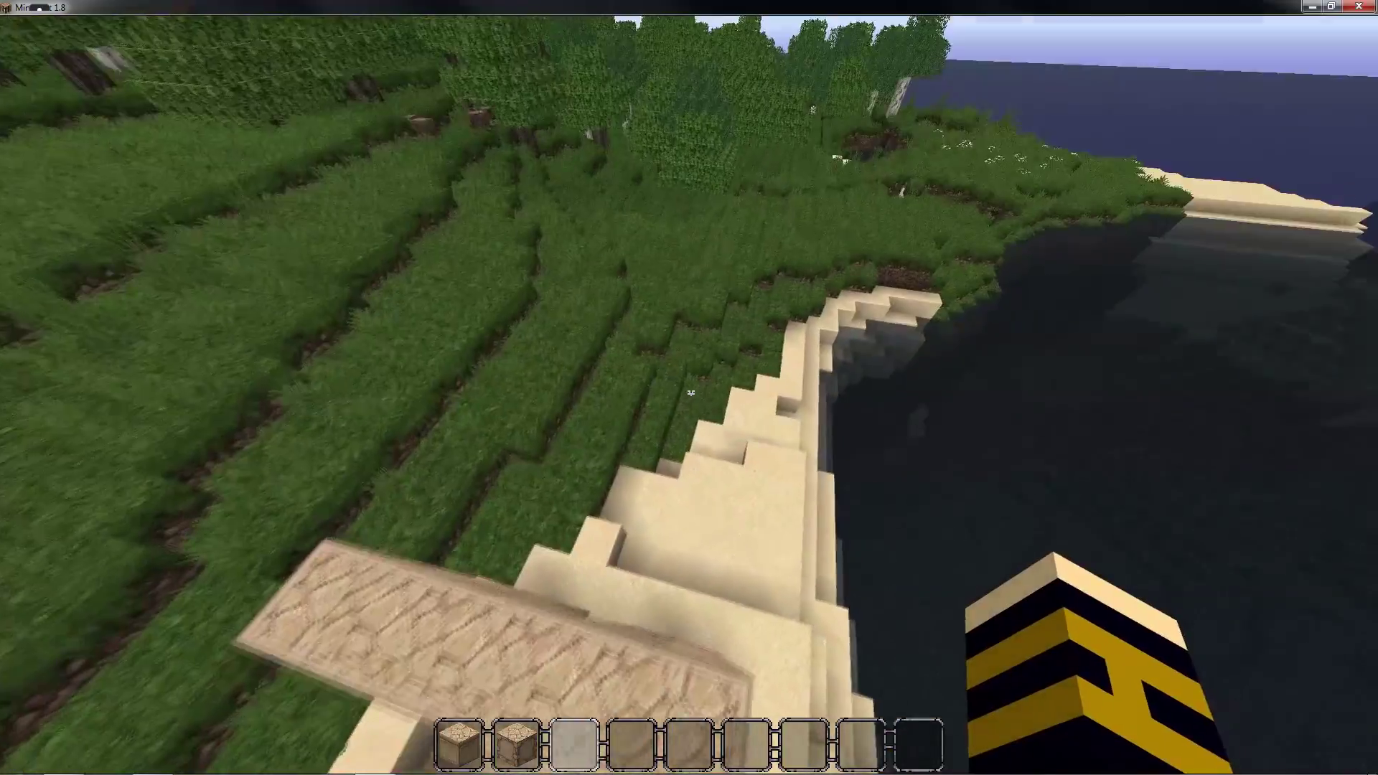
Step: Show the debug overlay to check the frame rate and OptiFine version, and hide it again
{"action": "key", "text": "Escape"}
{"action": "key", "text": "Escape"}
{"action": "key", "text": "F3"}
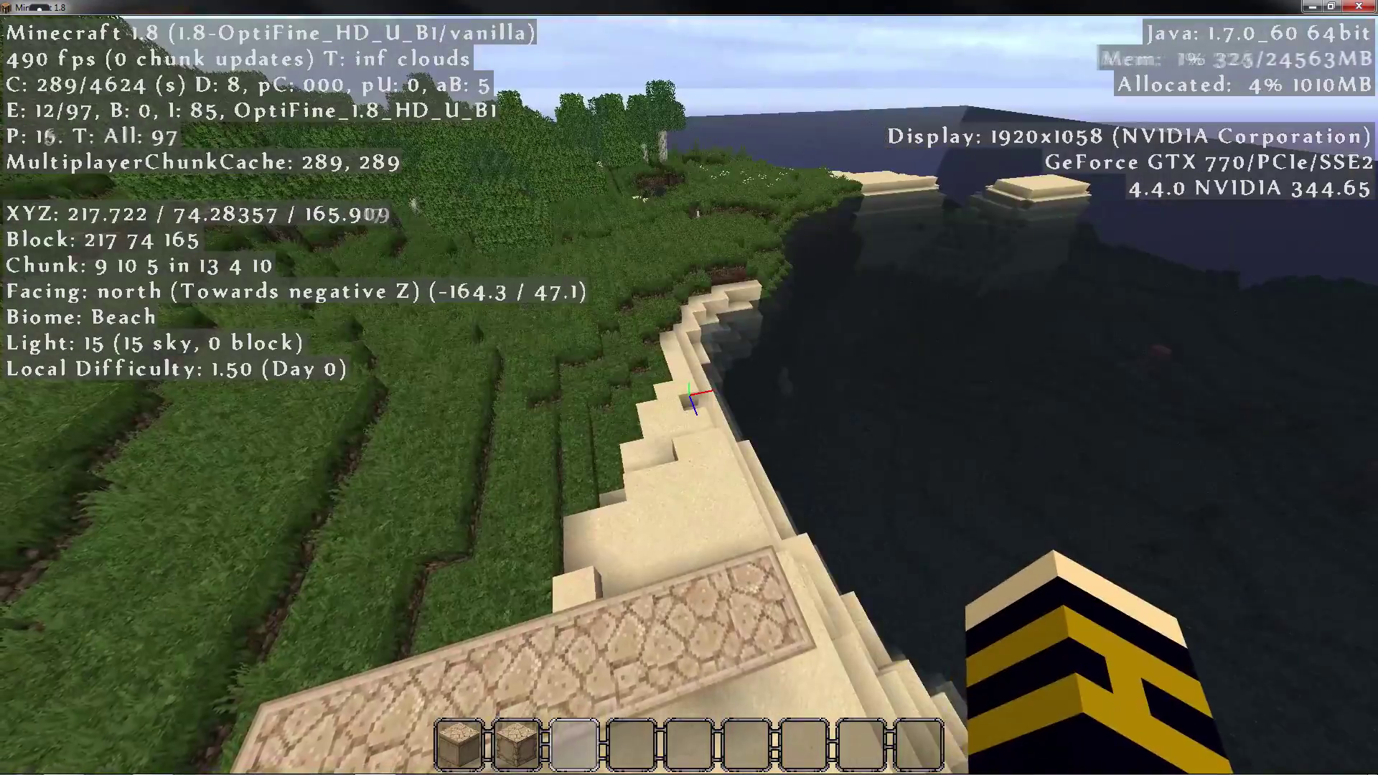
{"action": "key", "text": "F3"}
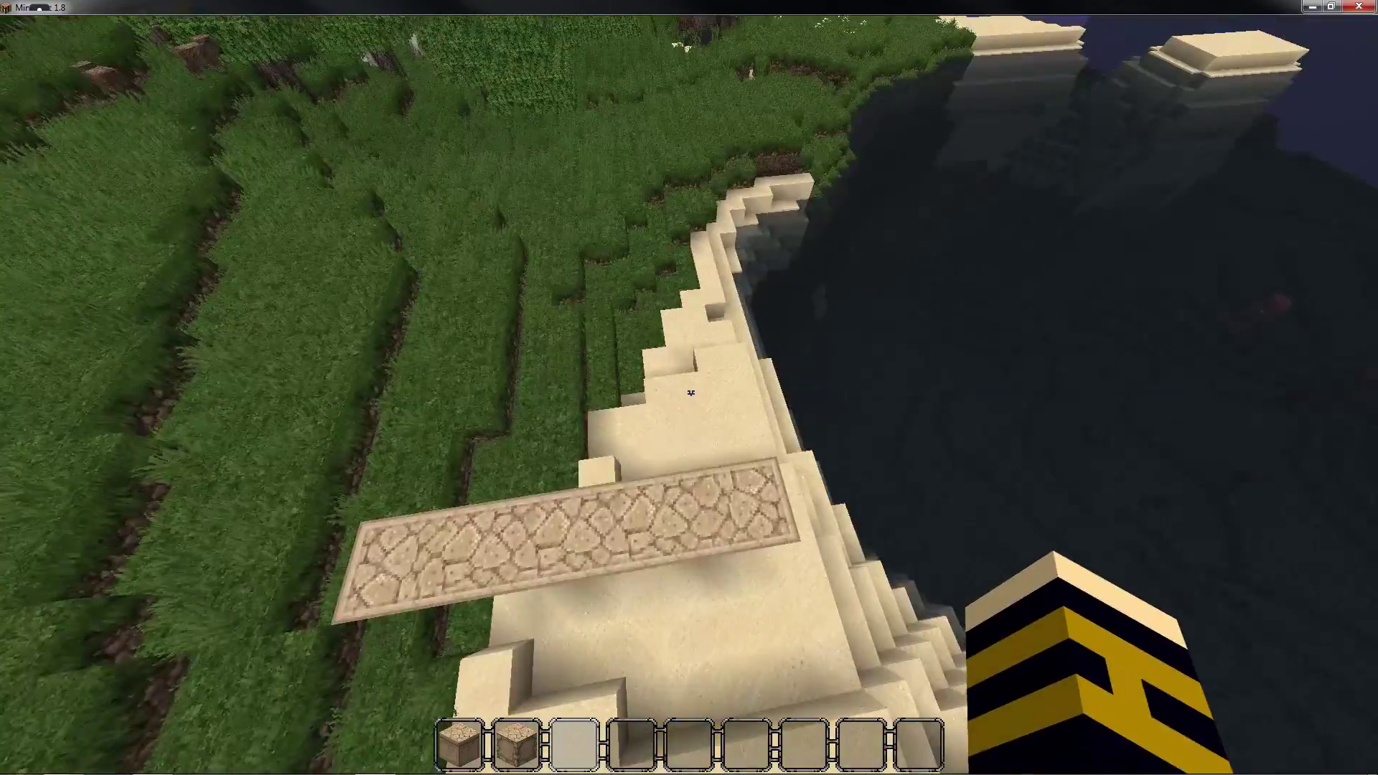
Step: Move around the sandstone wall to examine the connected textures around the doorway from the front and the side
{"action": "key", "text": "shift"}
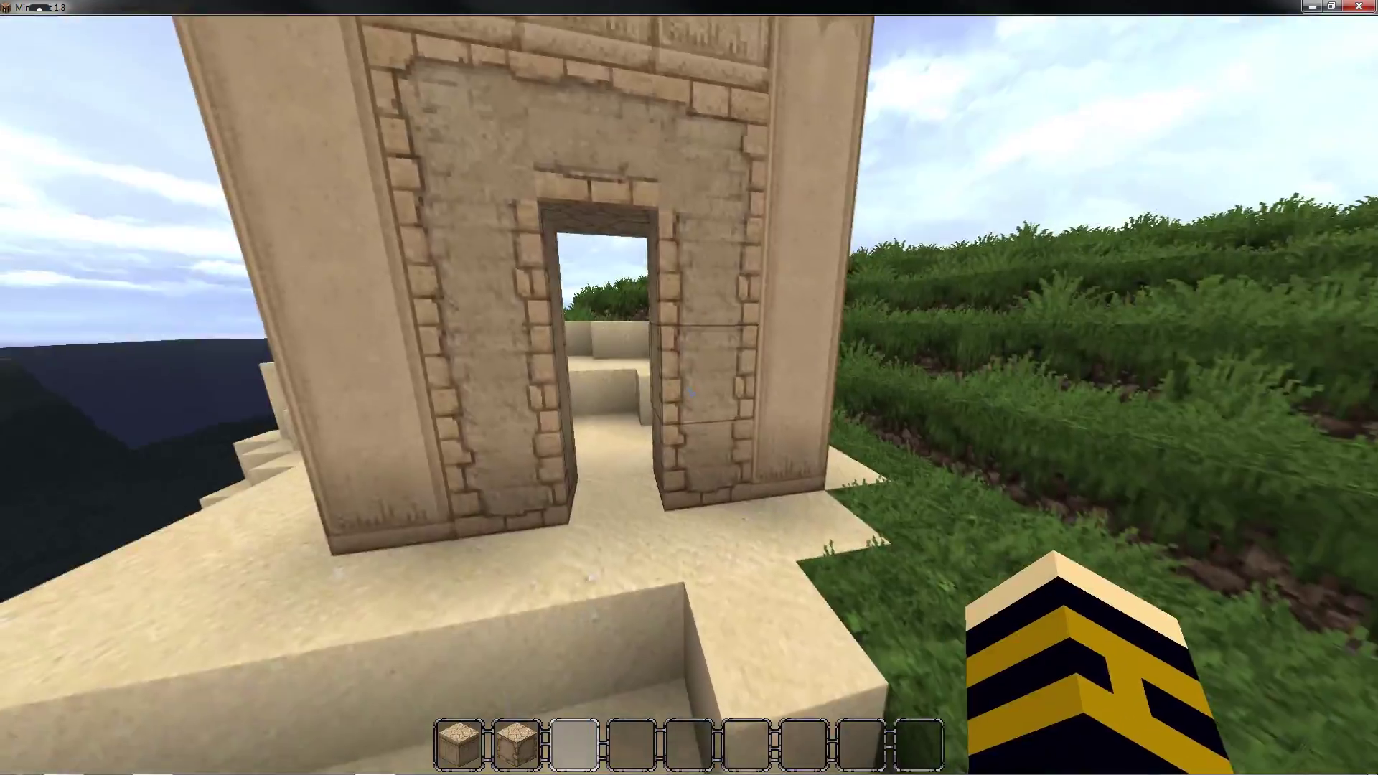
{"action": "key", "text": "s"}
{"action": "key", "text": "w"}
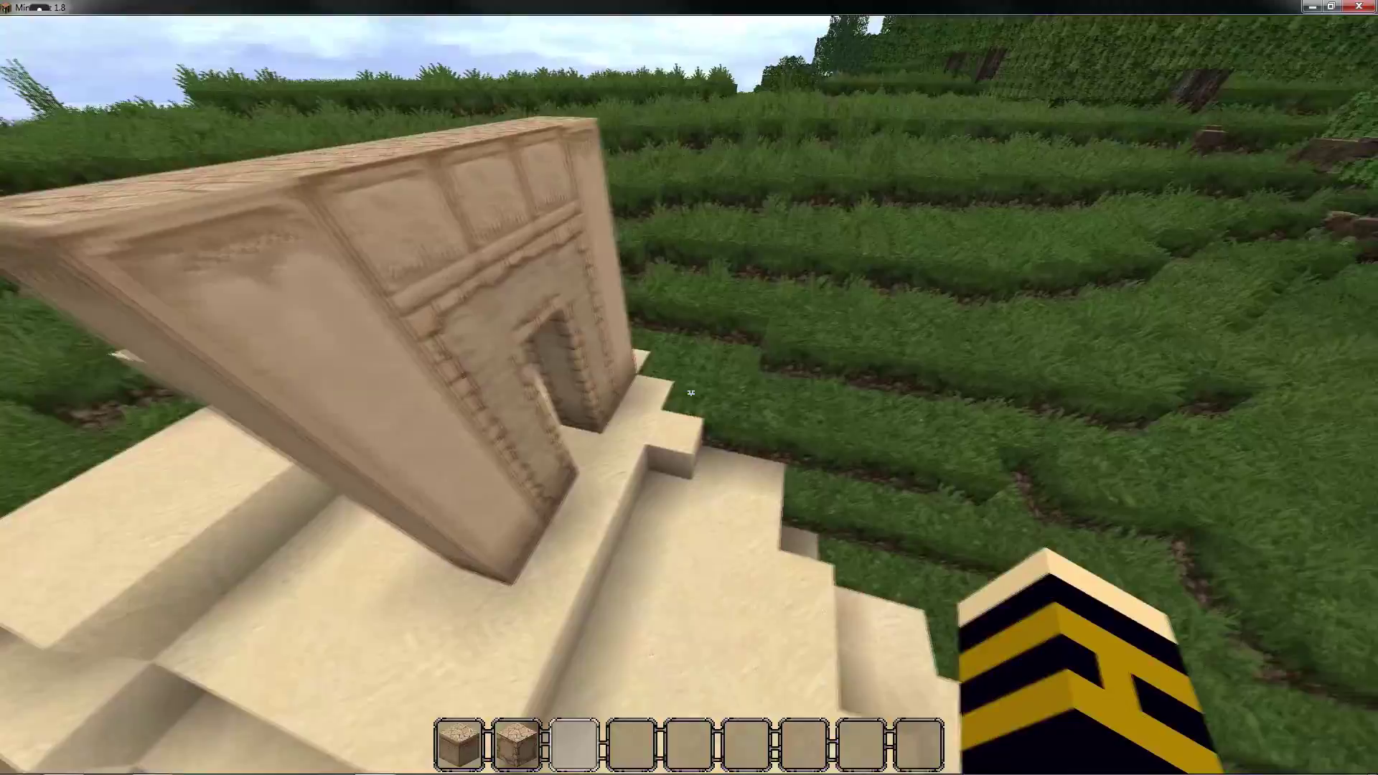
{"action": "key", "text": "e"}
{"action": "key", "text": "e"}
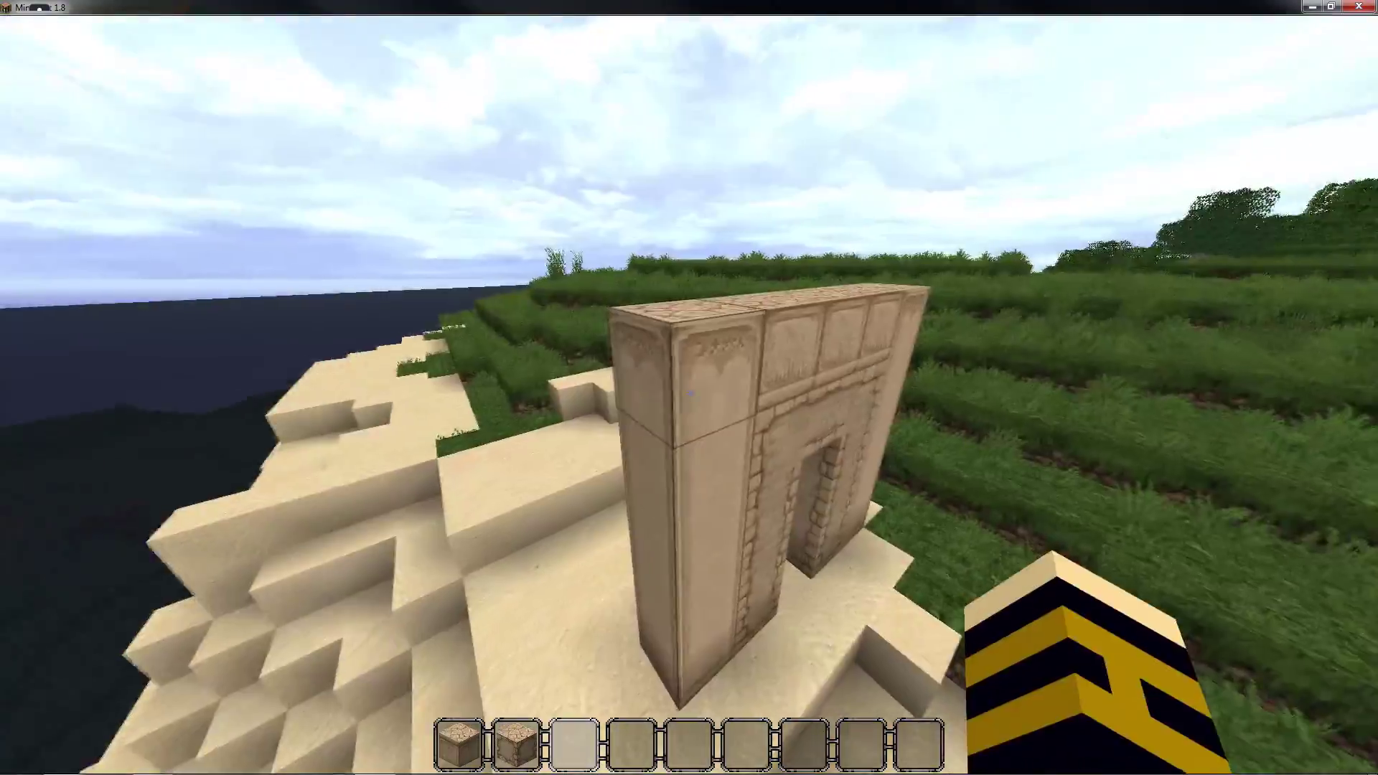
Step: Demolish the sandstone wall, starting with its near pillar and the Chiseled Sandstone around the doorway
{"action": "left_click", "coordinate": [689, 387]}
{"action": "left_click", "coordinate": [689, 387]}
{"action": "left_click", "coordinate": [689, 387]}
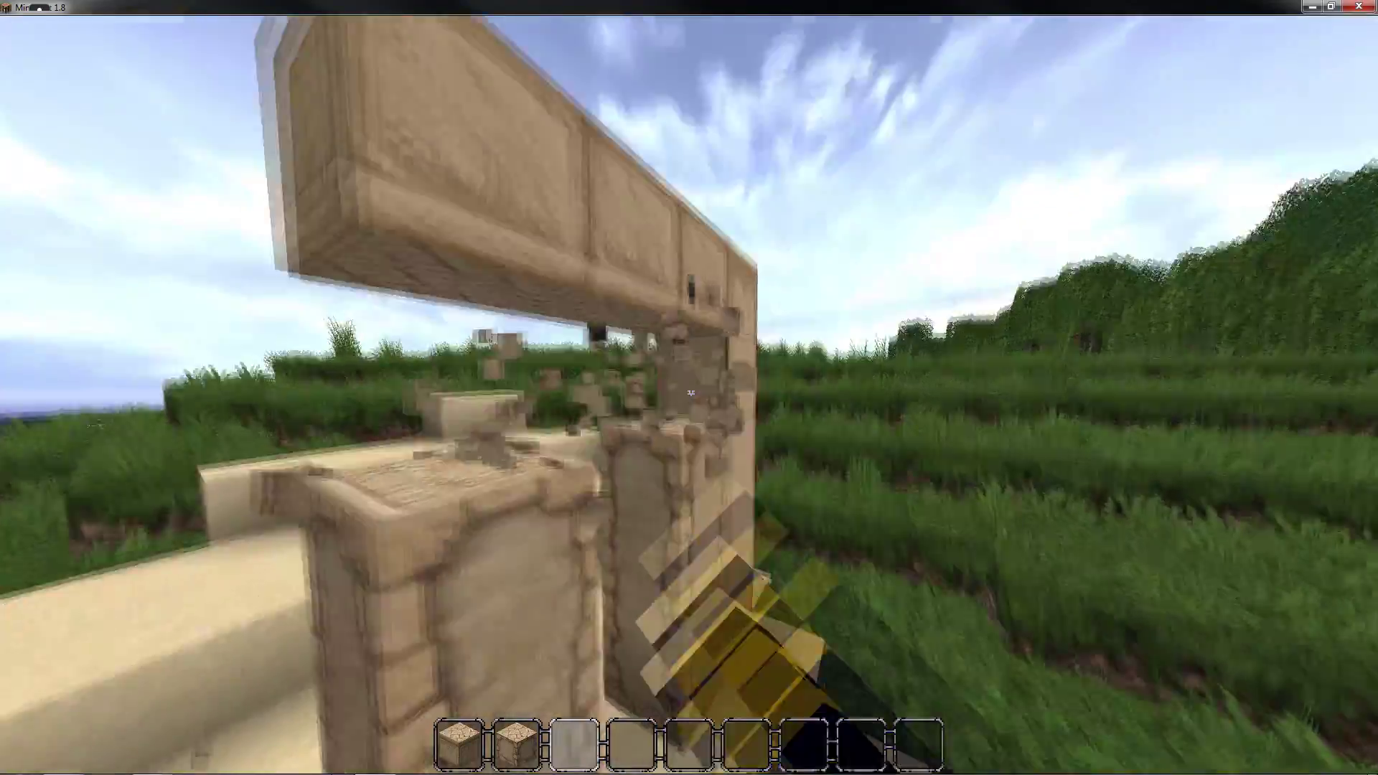
{"action": "left_click", "coordinate": [689, 387]}
{"action": "left_click", "coordinate": [689, 388]}
{"action": "left_click", "coordinate": [689, 388]}
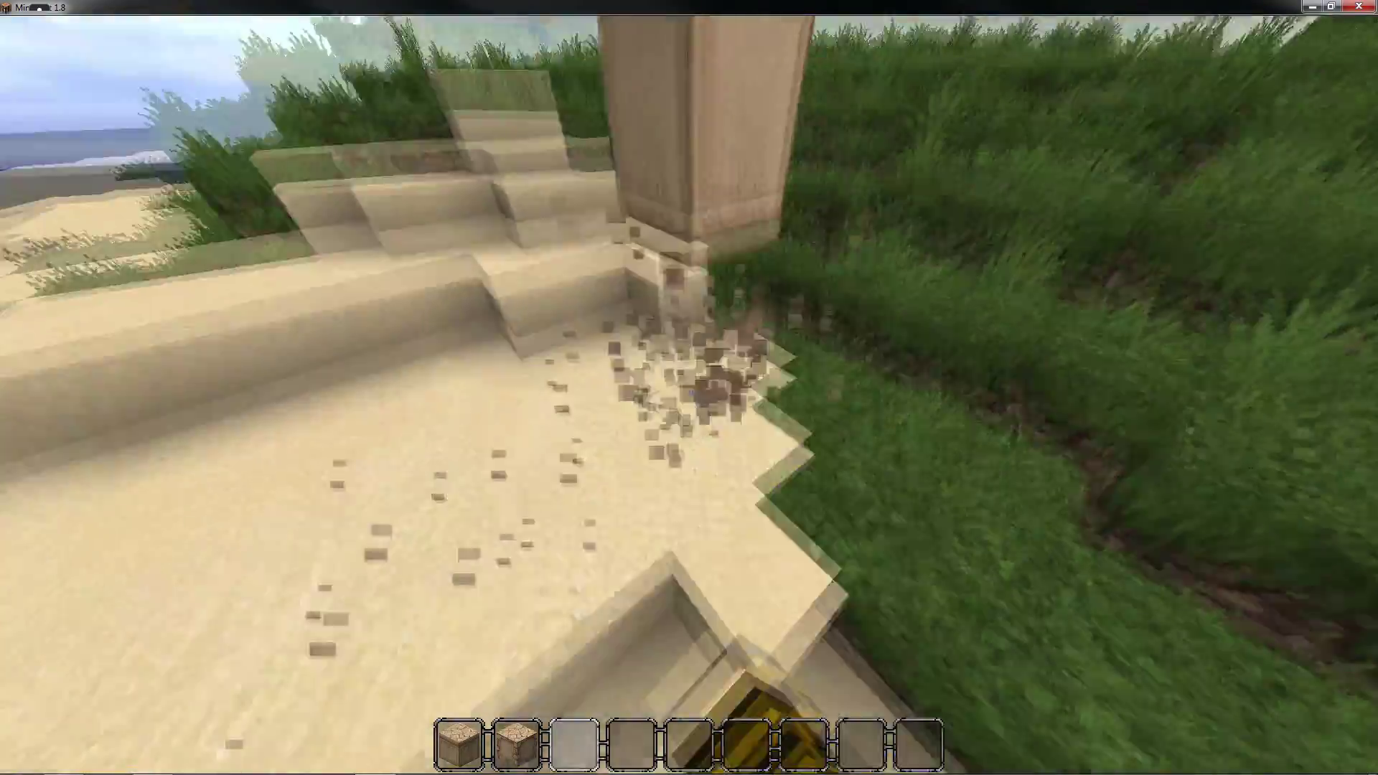
{"action": "left_click", "coordinate": [689, 388]}
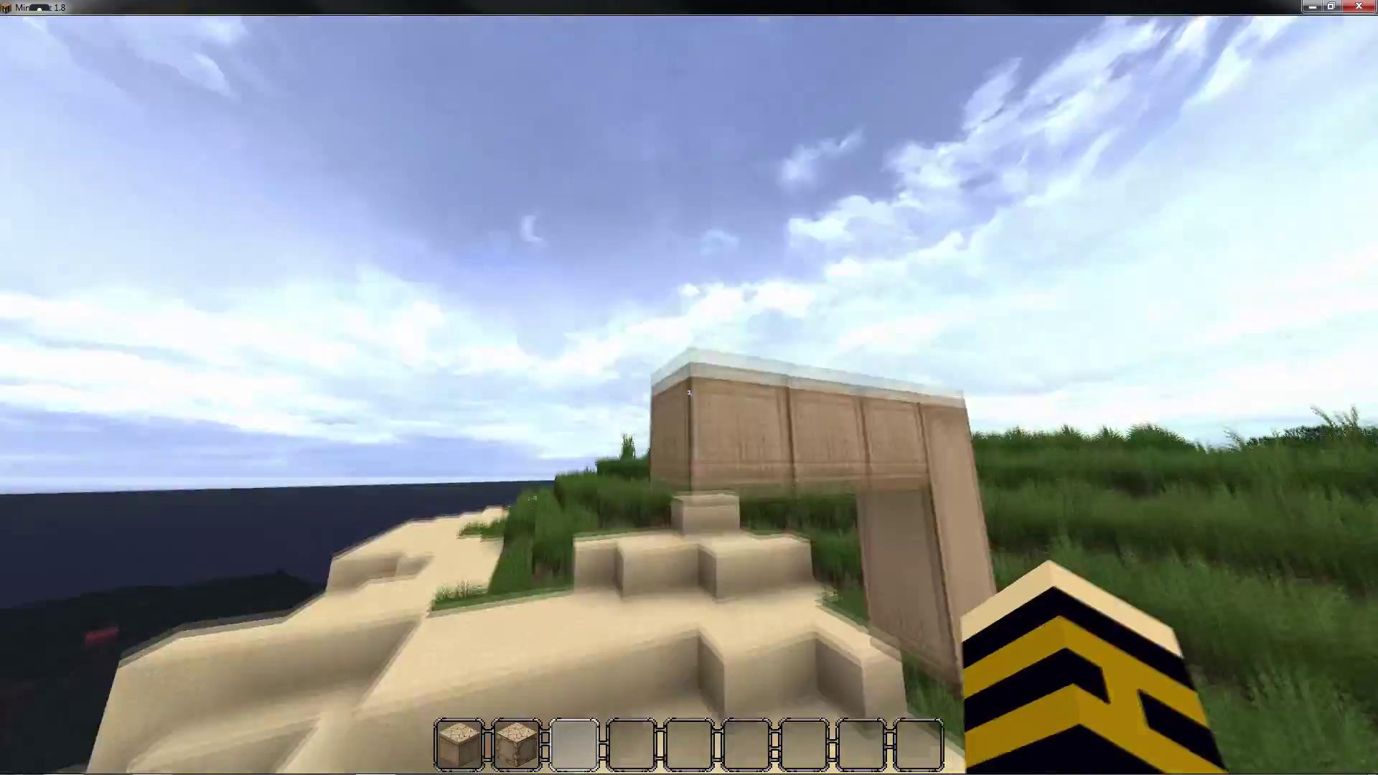
{"action": "left_click", "coordinate": [689, 388]}
{"action": "left_click", "coordinate": [689, 387]}
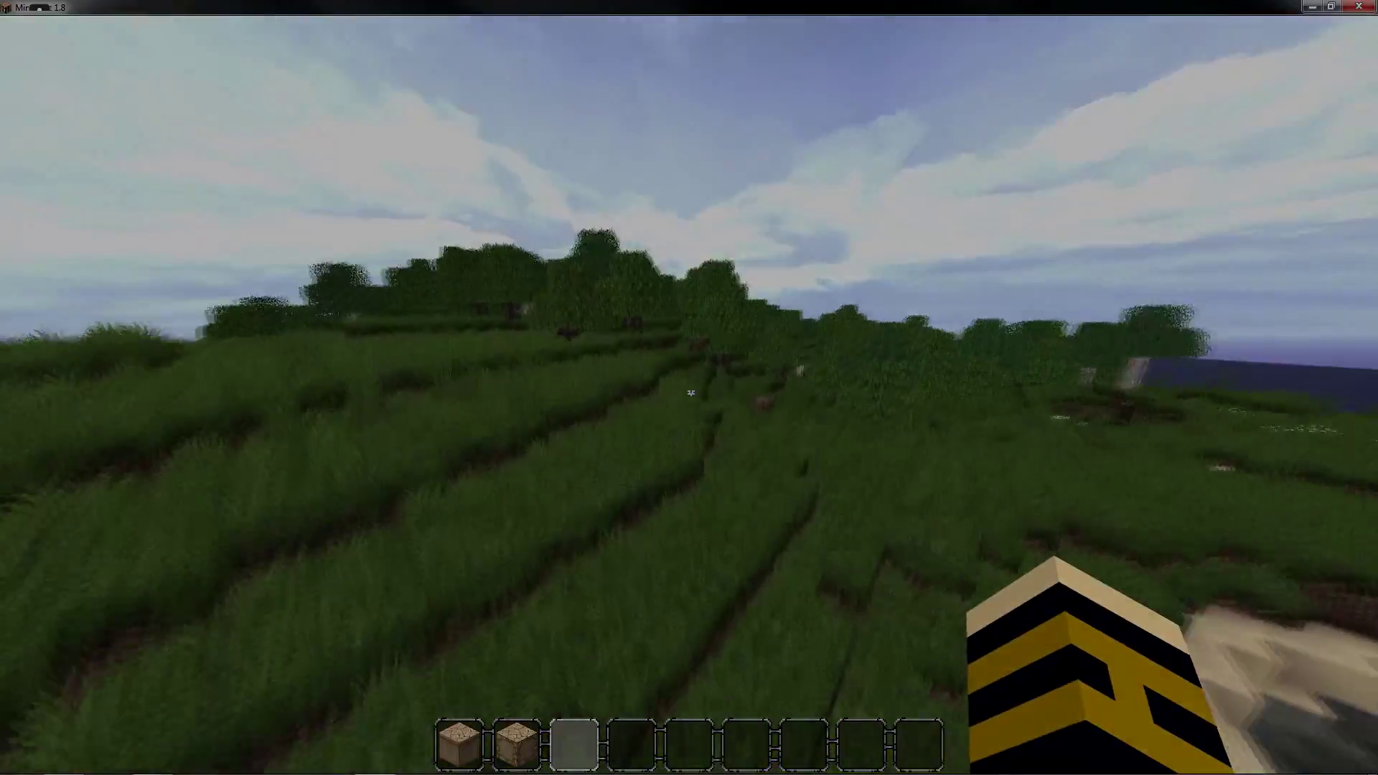
{"action": "left_click", "coordinate": [689, 387]}
{"action": "left_click", "coordinate": [689, 388]}
{"action": "left_click", "coordinate": [689, 388]}
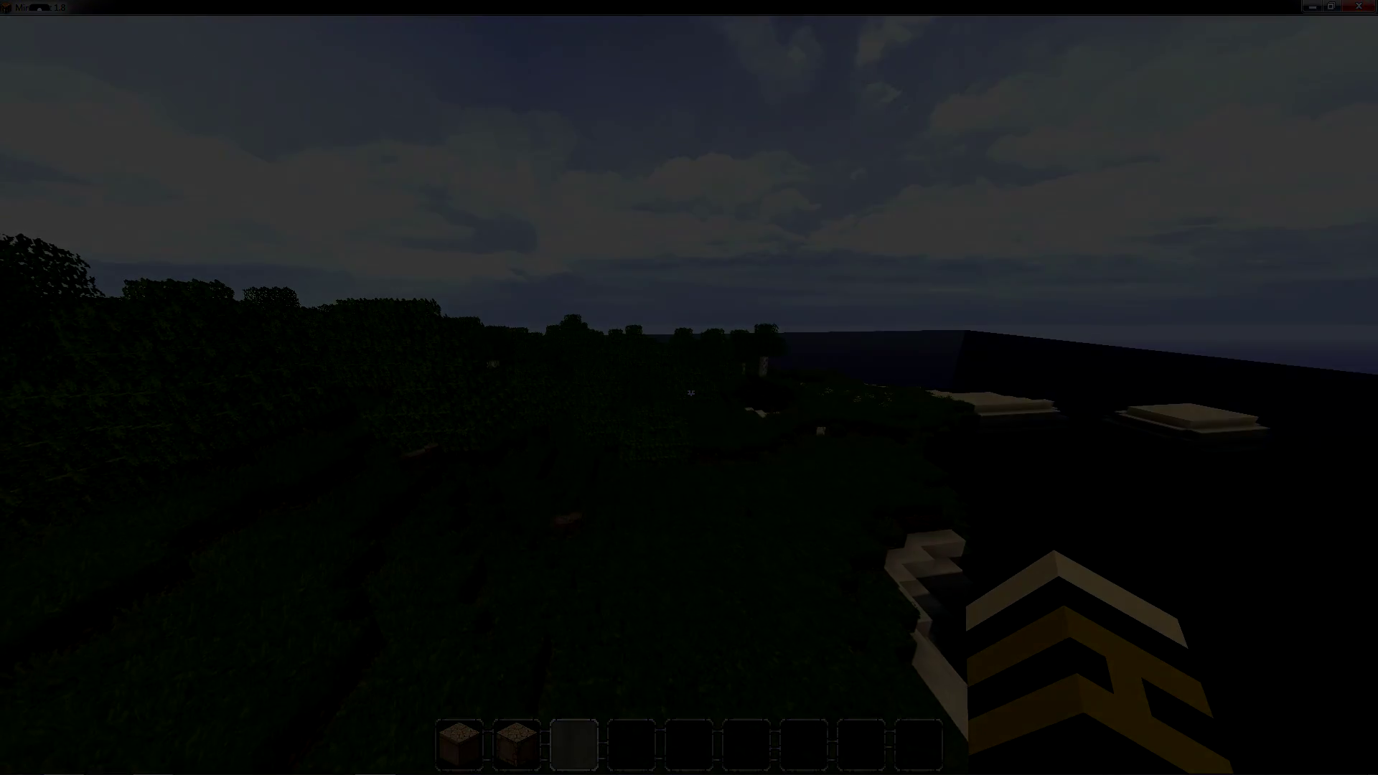